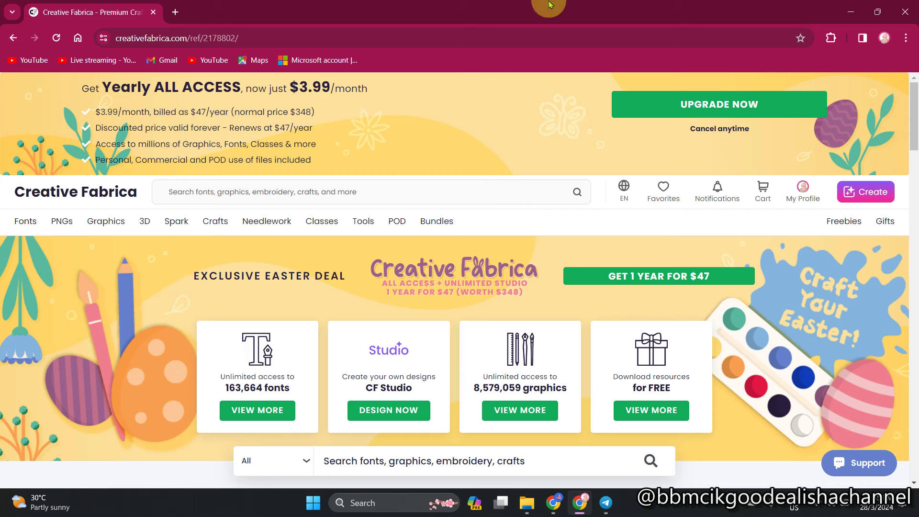
Open CF Studio from DESIGN NOW and create a blank 1200 × 1200 px design, Untitled 0.
{"action": "left_click", "coordinate": [510, 63]}
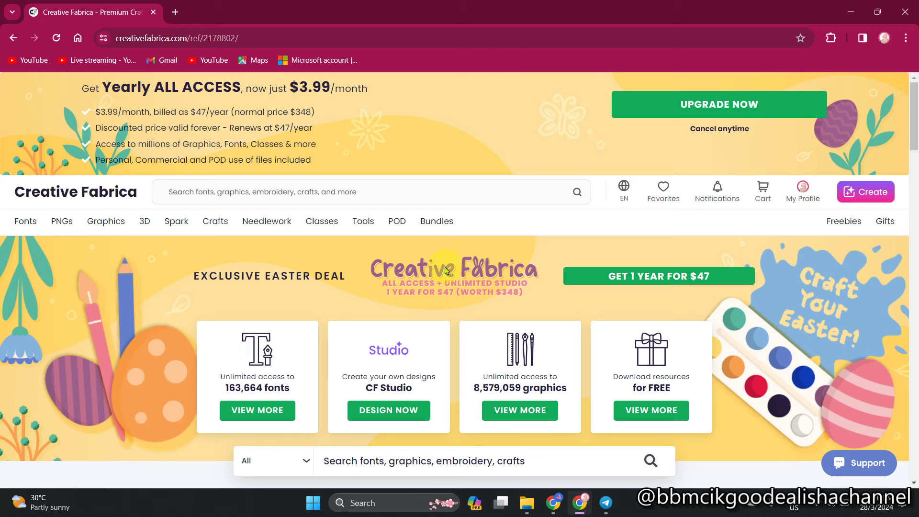
{"action": "scroll", "coordinate": [306, 355], "scroll_direction": "down", "scroll_amount": 1}
{"action": "scroll", "coordinate": [350, 347], "scroll_direction": "down", "scroll_amount": 3}
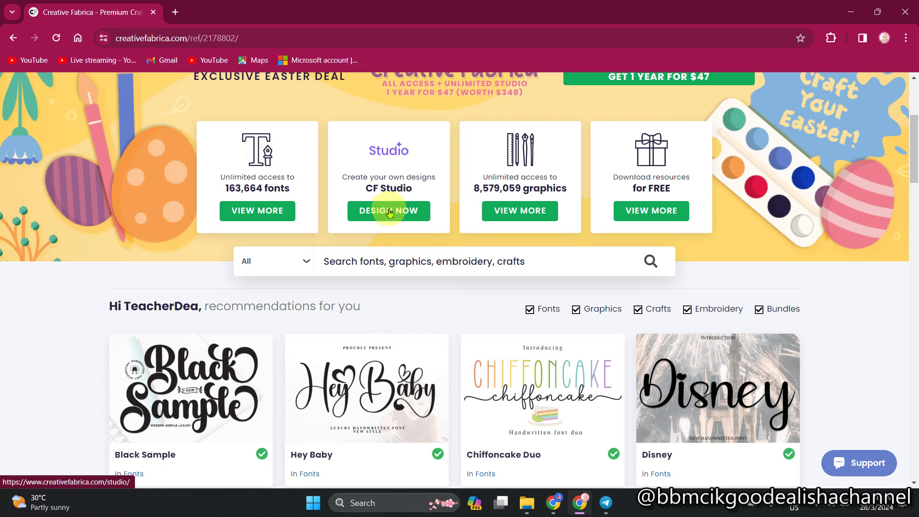
{"action": "scroll", "coordinate": [391, 215], "scroll_direction": "up", "scroll_amount": 4}
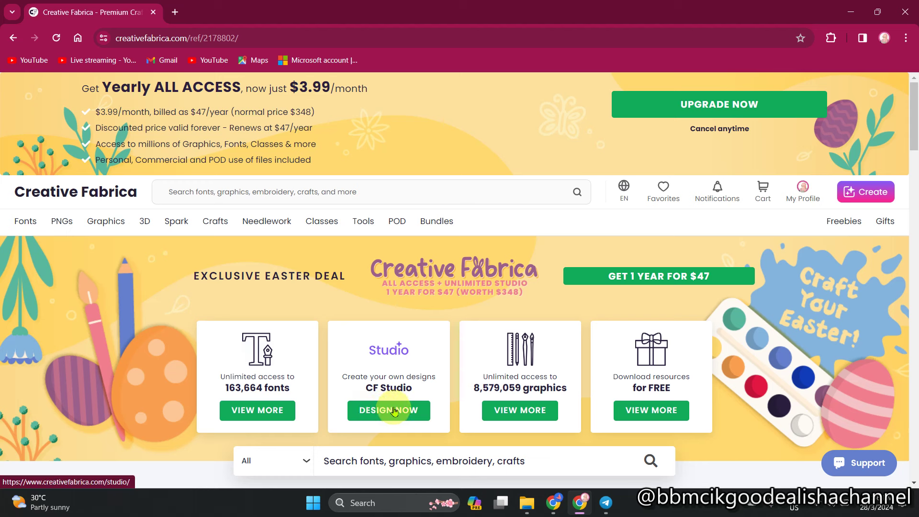
{"action": "left_click", "coordinate": [394, 410]}
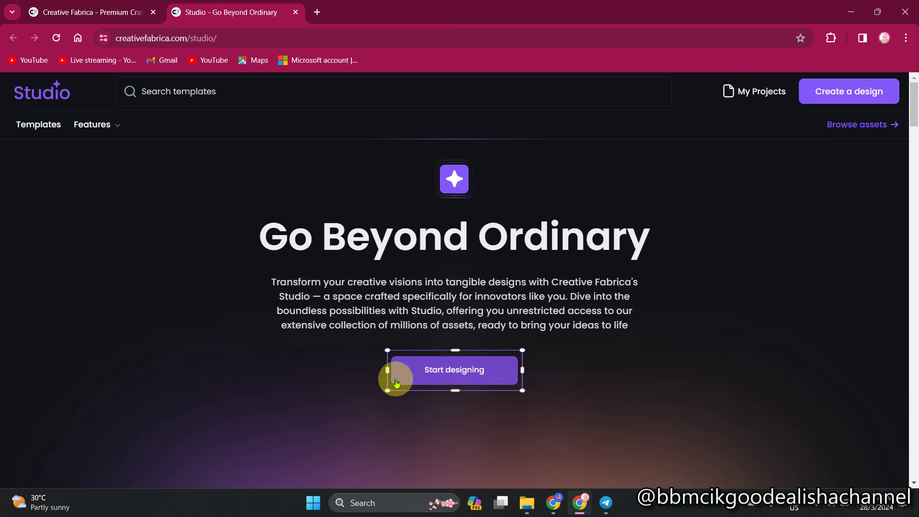
{"action": "left_click", "coordinate": [856, 94]}
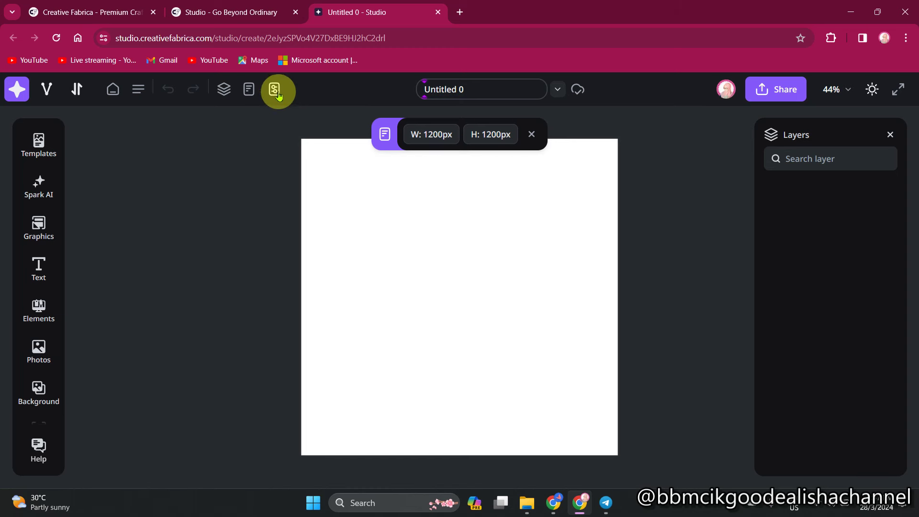
Open the template library and browse the Posters templates.
{"action": "left_click", "coordinate": [40, 141]}
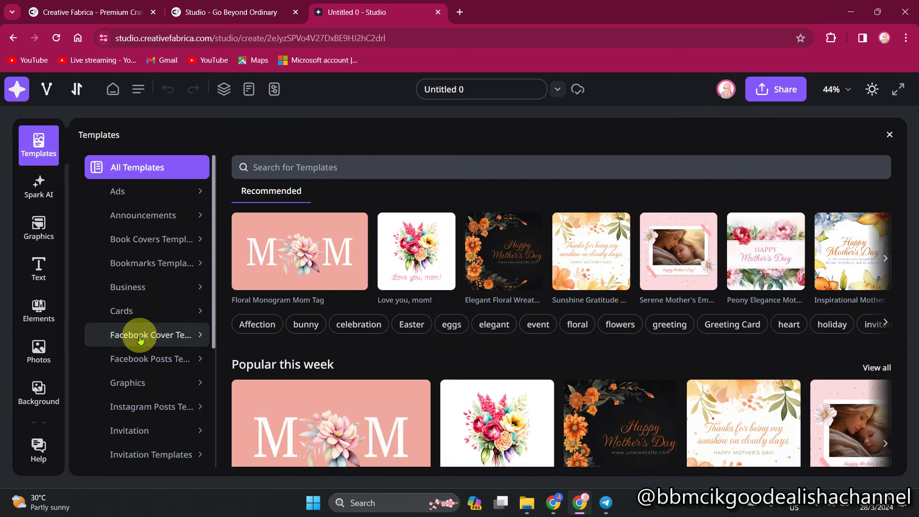
{"action": "scroll", "coordinate": [143, 275], "scroll_direction": "down", "scroll_amount": 1}
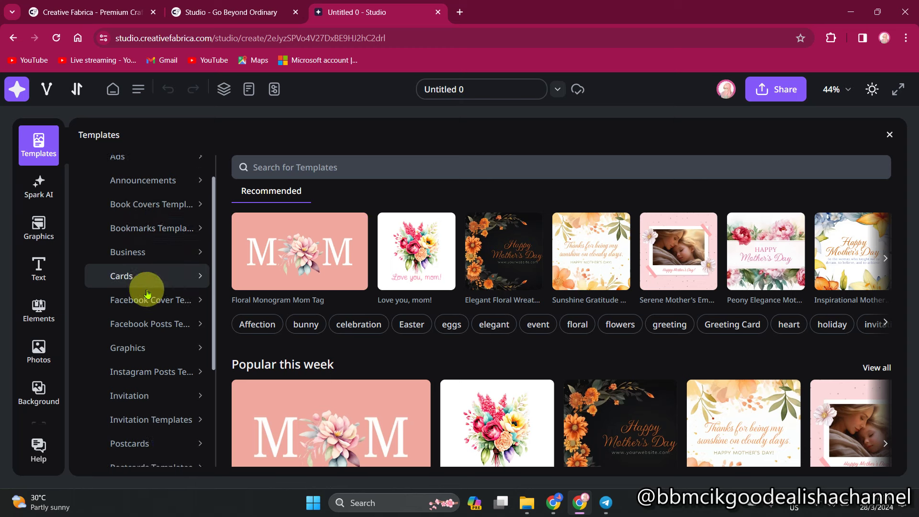
{"action": "scroll", "coordinate": [153, 268], "scroll_direction": "down", "scroll_amount": 2}
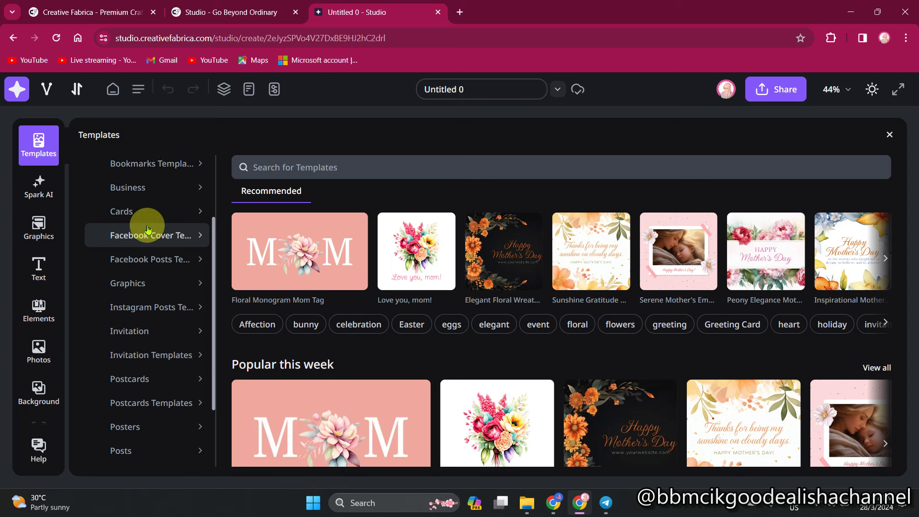
{"action": "scroll", "coordinate": [151, 241], "scroll_direction": "down", "scroll_amount": 1}
{"action": "scroll", "coordinate": [139, 258], "scroll_direction": "down", "scroll_amount": 2}
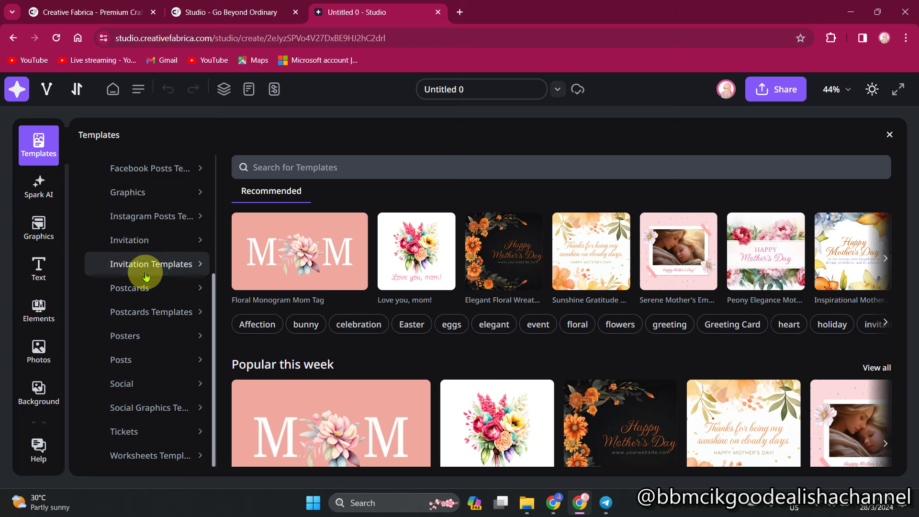
{"action": "left_click", "coordinate": [130, 336]}
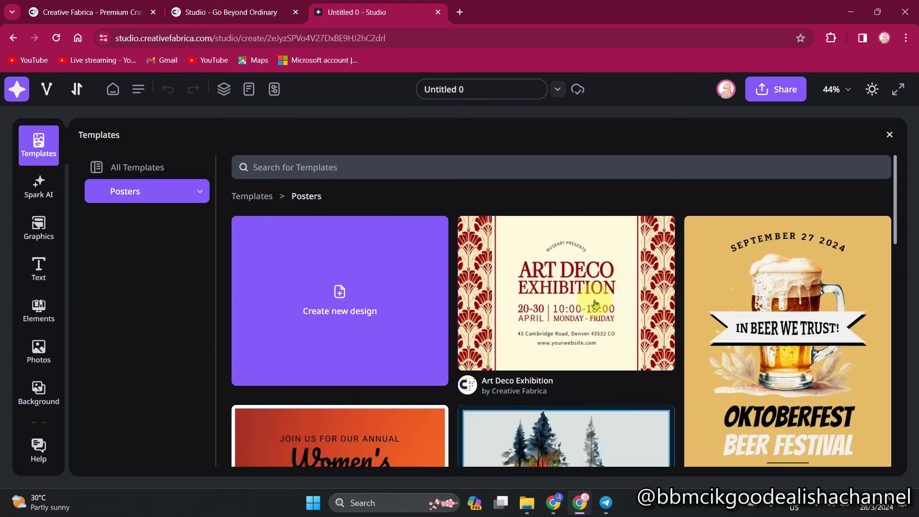
{"action": "scroll", "coordinate": [731, 284], "scroll_direction": "down", "scroll_amount": 4}
{"action": "scroll", "coordinate": [737, 287], "scroll_direction": "down", "scroll_amount": 4}
{"action": "scroll", "coordinate": [747, 289], "scroll_direction": "down", "scroll_amount": 2}
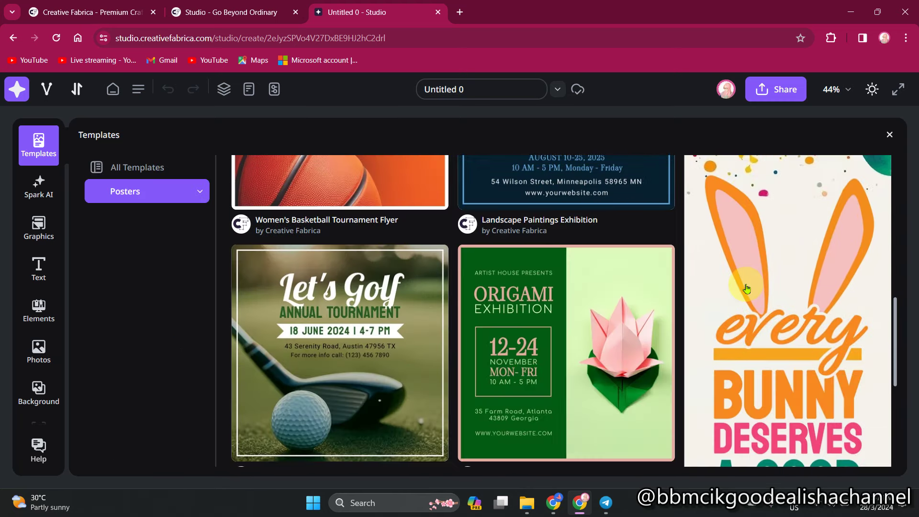
{"action": "scroll", "coordinate": [747, 288], "scroll_direction": "down", "scroll_amount": 4}
{"action": "scroll", "coordinate": [747, 288], "scroll_direction": "up", "scroll_amount": 10}
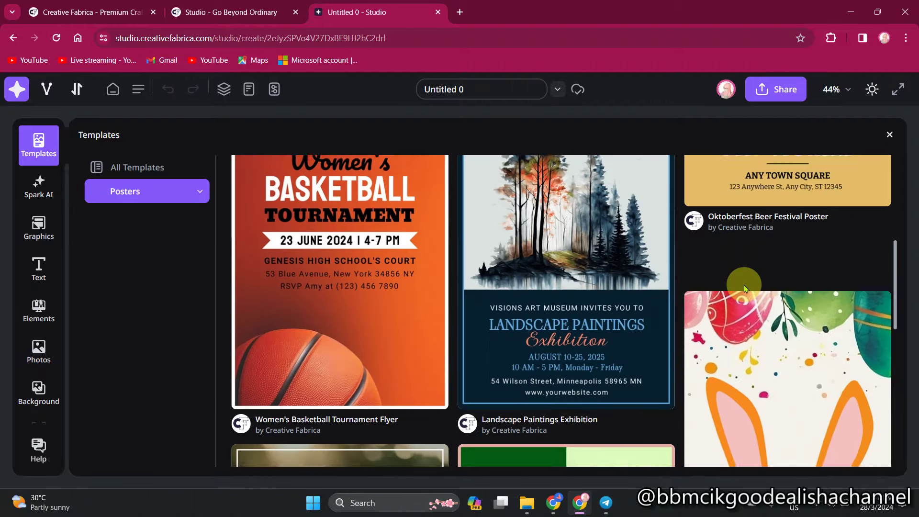
{"action": "scroll", "coordinate": [744, 287], "scroll_direction": "up", "scroll_amount": 3}
{"action": "scroll", "coordinate": [741, 286], "scroll_direction": "down", "scroll_amount": 3}
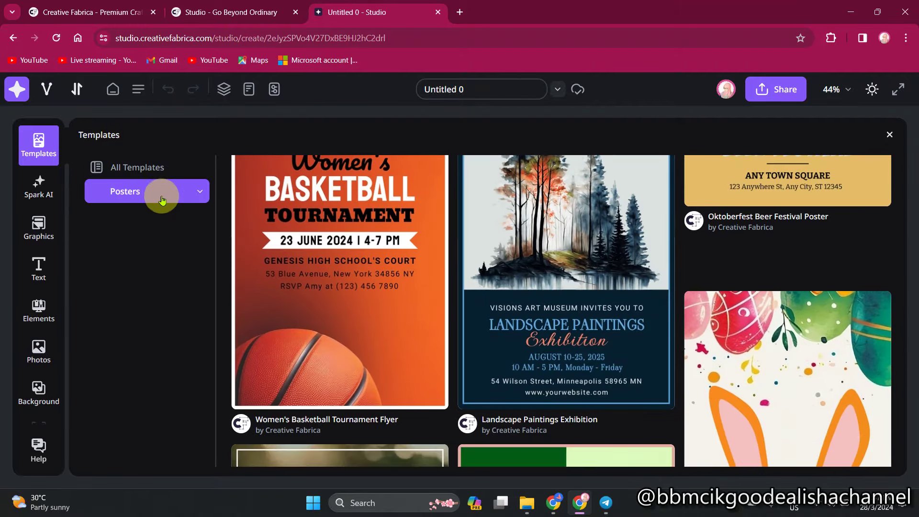
Pick the Sunshine Gratitude Mother's Day template from Facebook Posts Templates.
{"action": "left_click", "coordinate": [199, 191]}
{"action": "scroll", "coordinate": [165, 338], "scroll_direction": "down", "scroll_amount": 2}
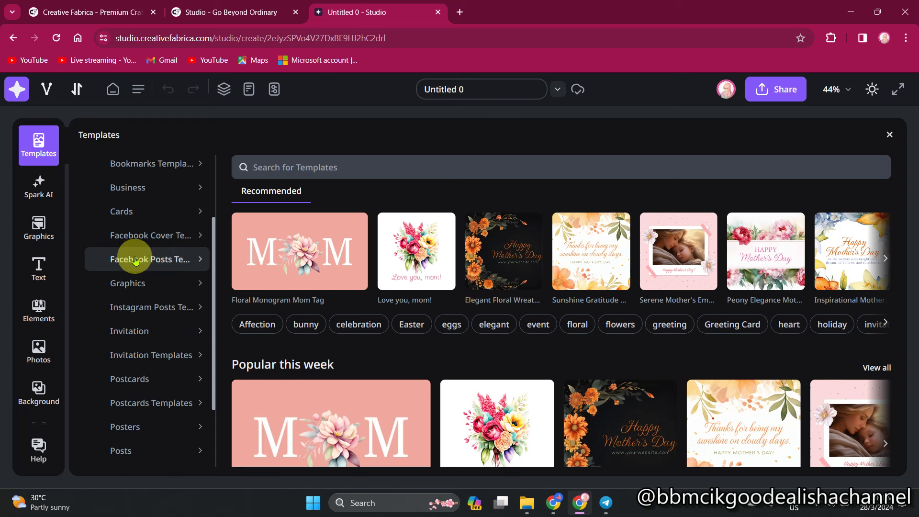
{"action": "left_click", "coordinate": [135, 261]}
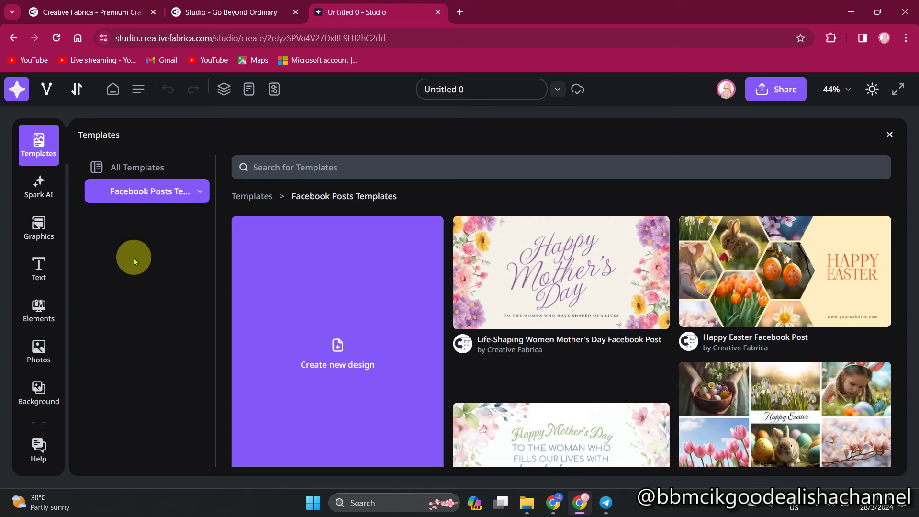
{"action": "scroll", "coordinate": [587, 290], "scroll_direction": "down", "scroll_amount": 4}
{"action": "scroll", "coordinate": [588, 290], "scroll_direction": "down", "scroll_amount": 2}
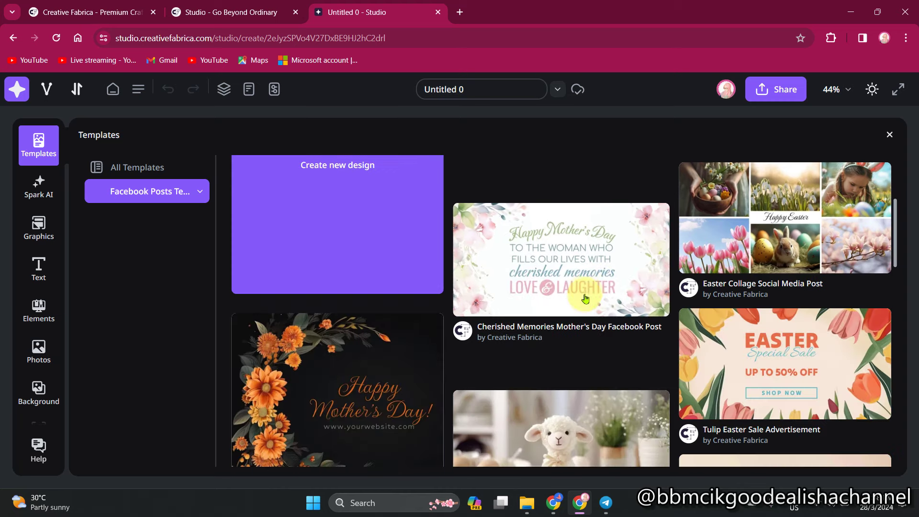
{"action": "scroll", "coordinate": [596, 277], "scroll_direction": "down", "scroll_amount": 4}
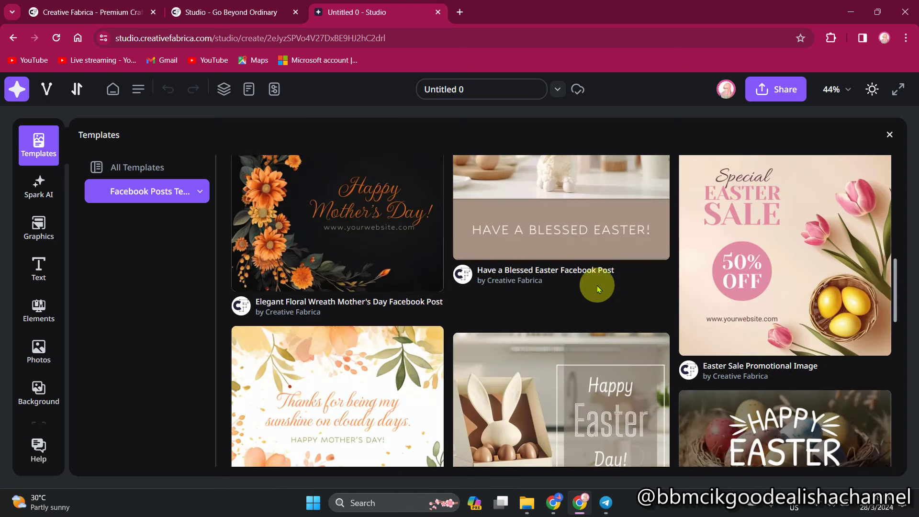
{"action": "scroll", "coordinate": [516, 304], "scroll_direction": "down", "scroll_amount": 4}
{"action": "scroll", "coordinate": [518, 320], "scroll_direction": "up", "scroll_amount": 2}
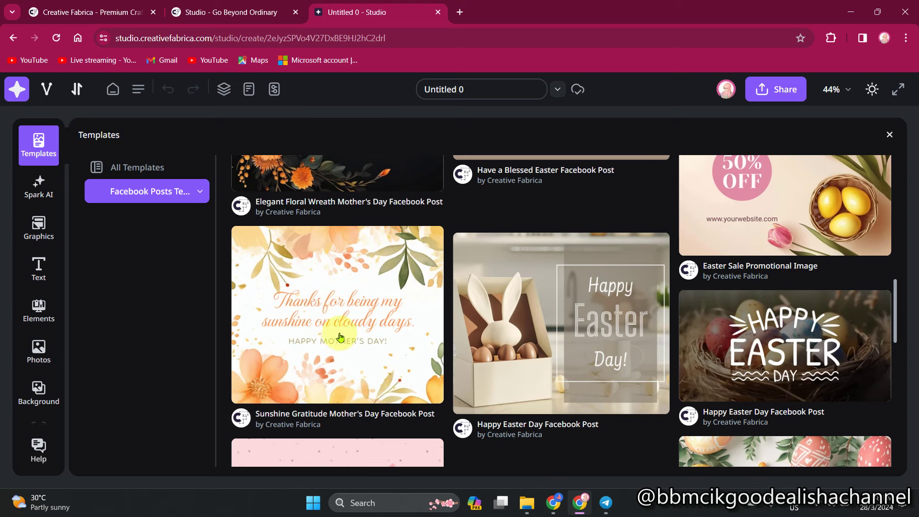
{"action": "left_click", "coordinate": [348, 310]}
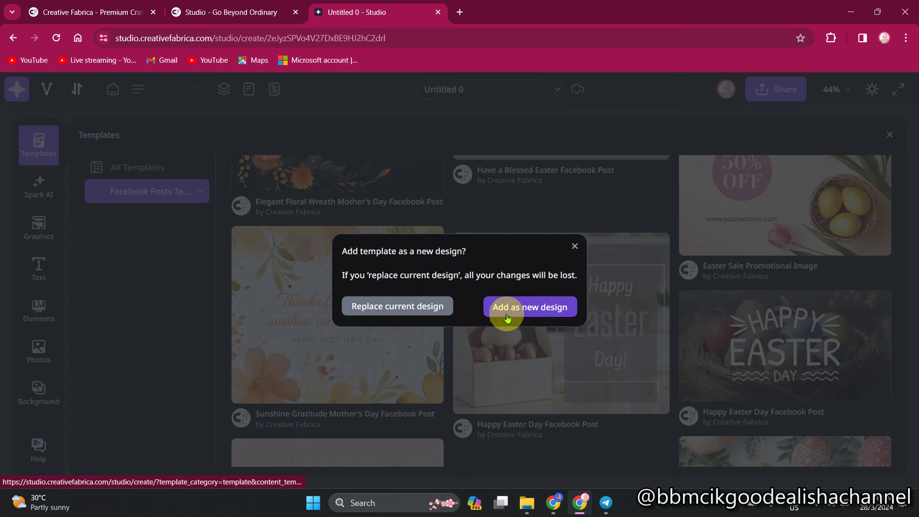
Add the Sunshine Gratitude template as new 940 × 788 px design Untitled 1 and select its floral background.
{"action": "left_click", "coordinate": [550, 308]}
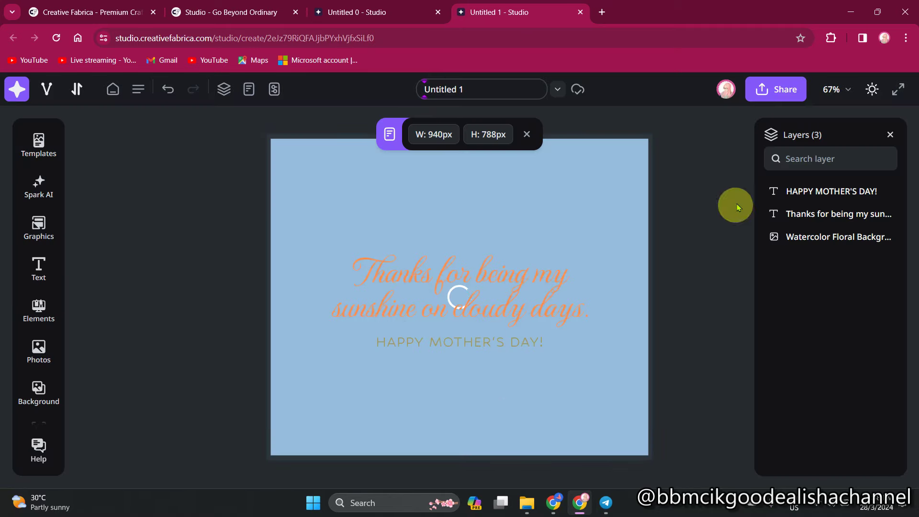
{"action": "left_click", "coordinate": [365, 13]}
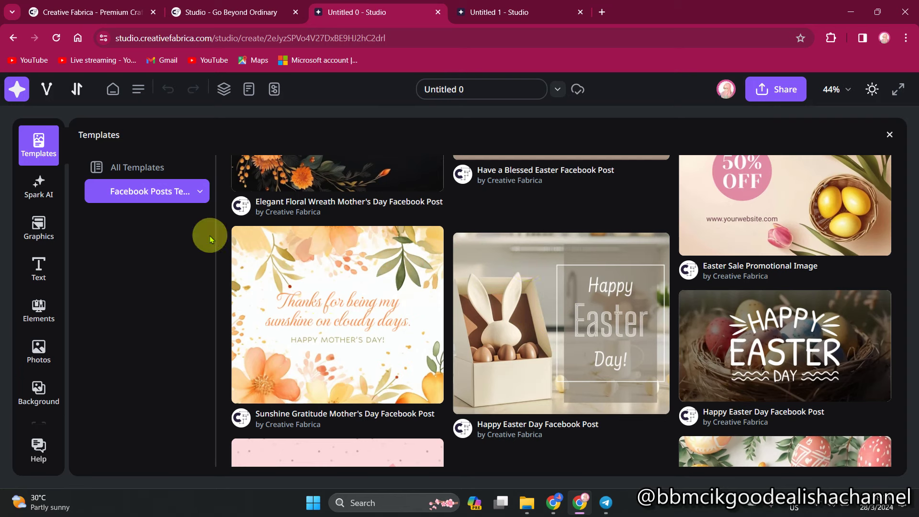
{"action": "left_click", "coordinate": [526, 11]}
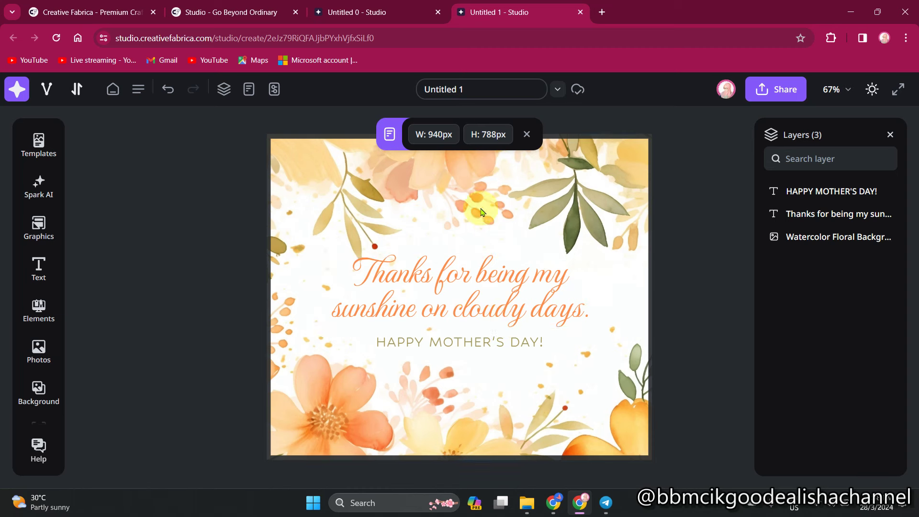
{"action": "left_click", "coordinate": [486, 246]}
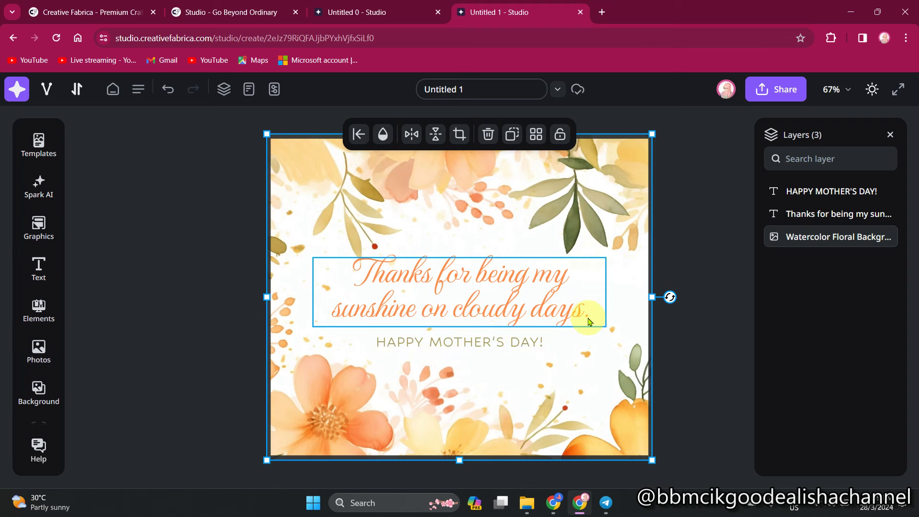
Replace the Thanks for being my sunshine headline with 'Selamat Hari Lahir' and the girl's full name below.
{"action": "left_click", "coordinate": [588, 320]}
{"action": "double_click", "coordinate": [594, 305]}
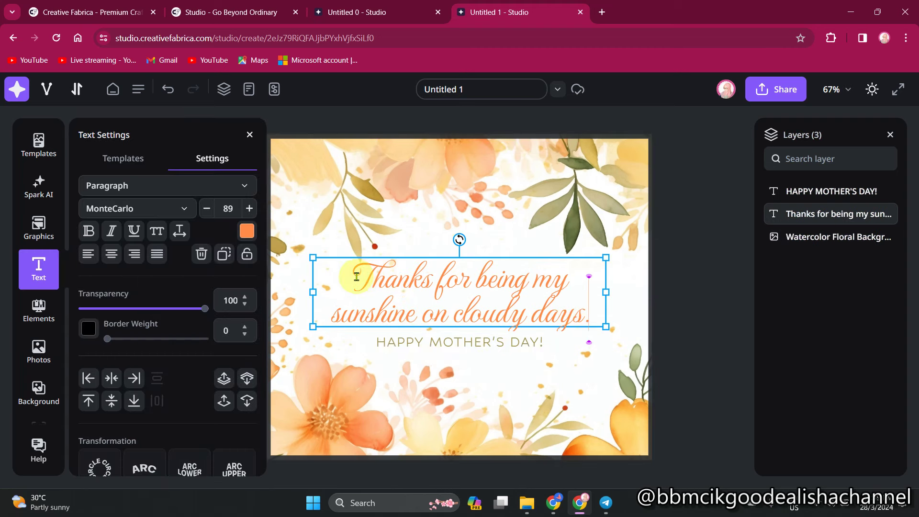
{"action": "left_click_drag", "start_coordinate": [355, 274], "coordinate": [589, 314]}
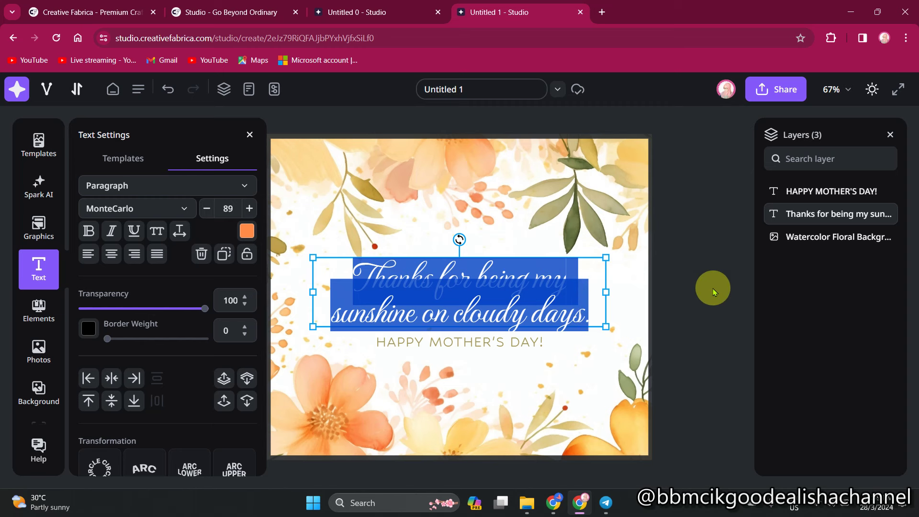
{"action": "type", "text": "Se"}
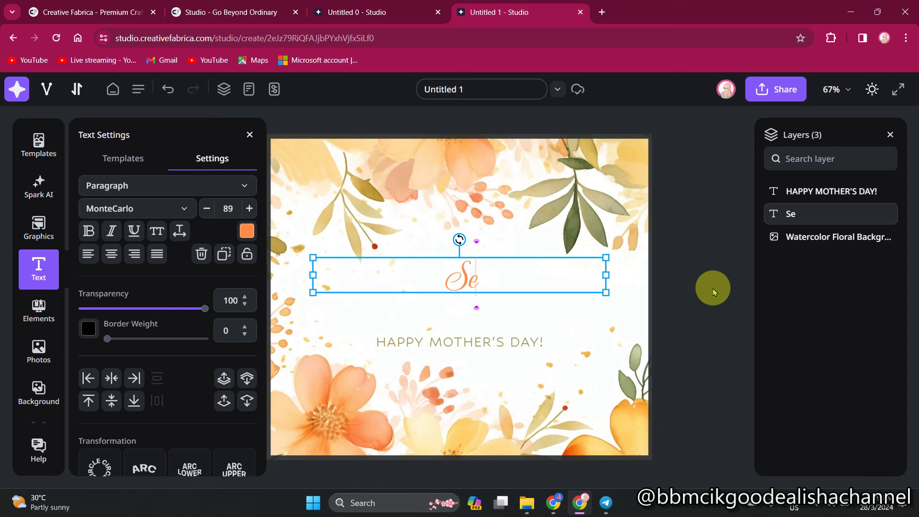
{"action": "type", "text": "lamat Ha"}
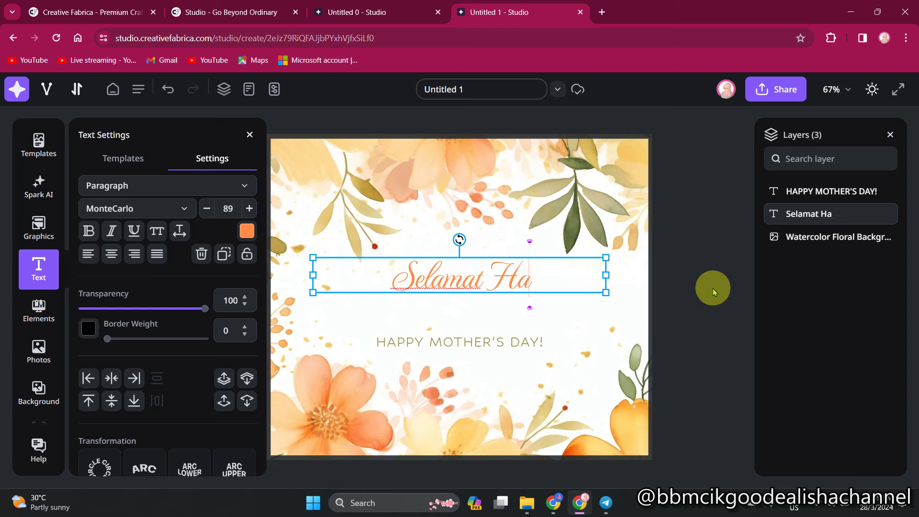
{"action": "type", "text": "ri Lahir"}
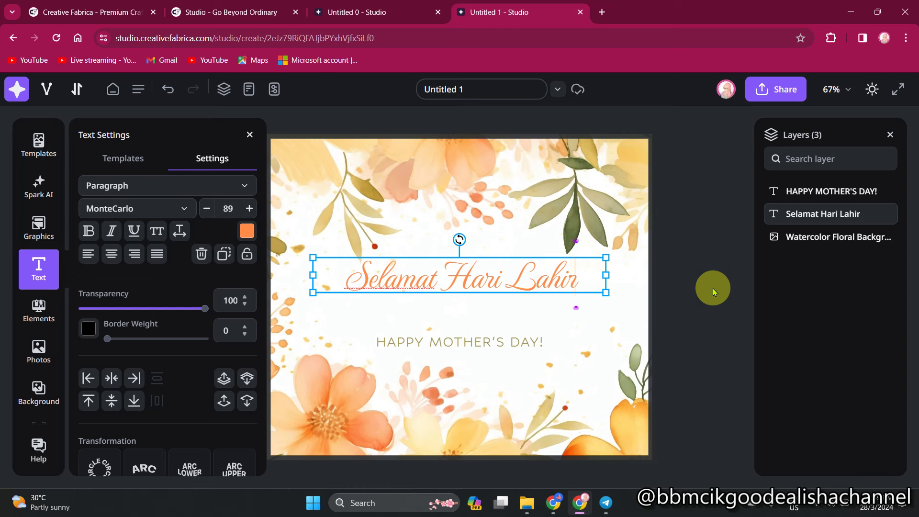
{"action": "key", "text": "Return"}
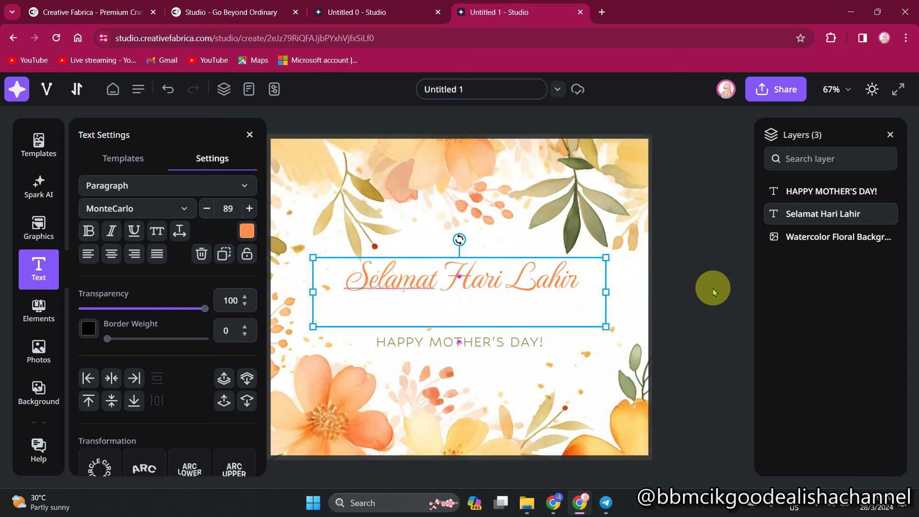
{"action": "type", "text": "Sy"}
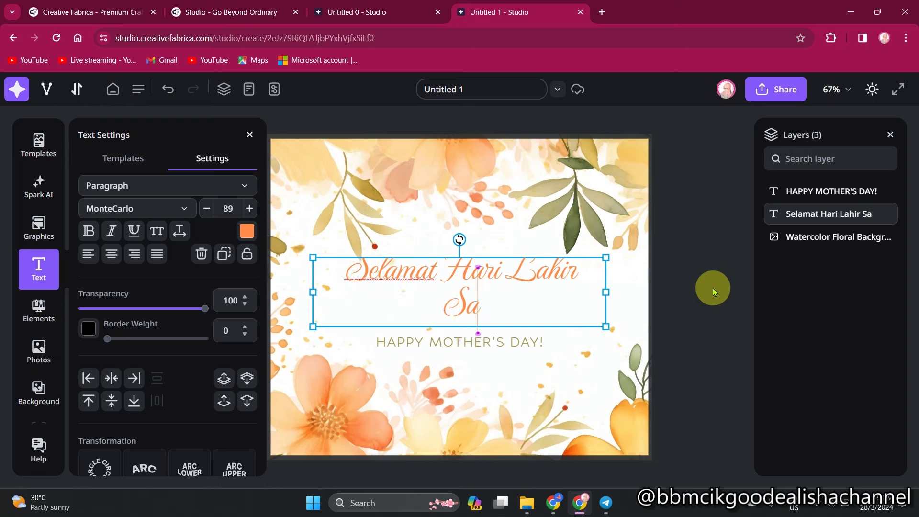
{"action": "type", "text": "akira"}
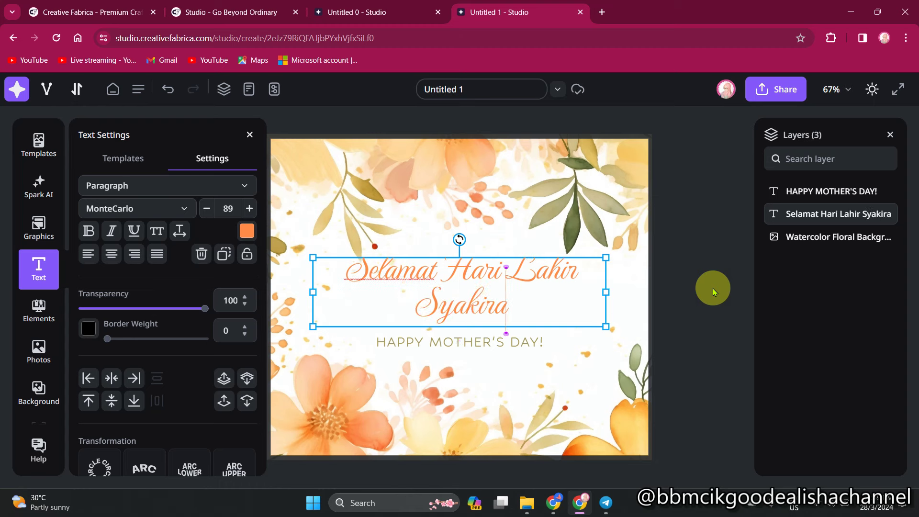
{"action": "type", "text": "h Nur A"}
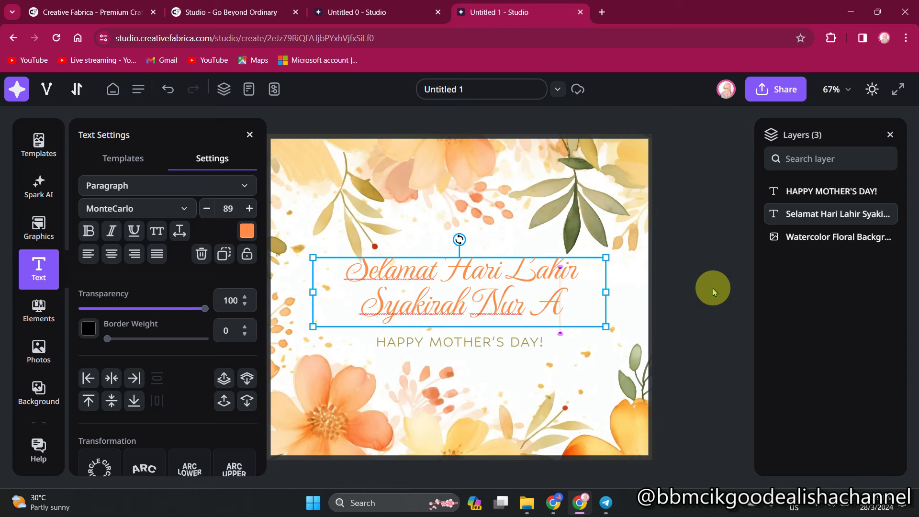
{"action": "type", "text": "lisha"}
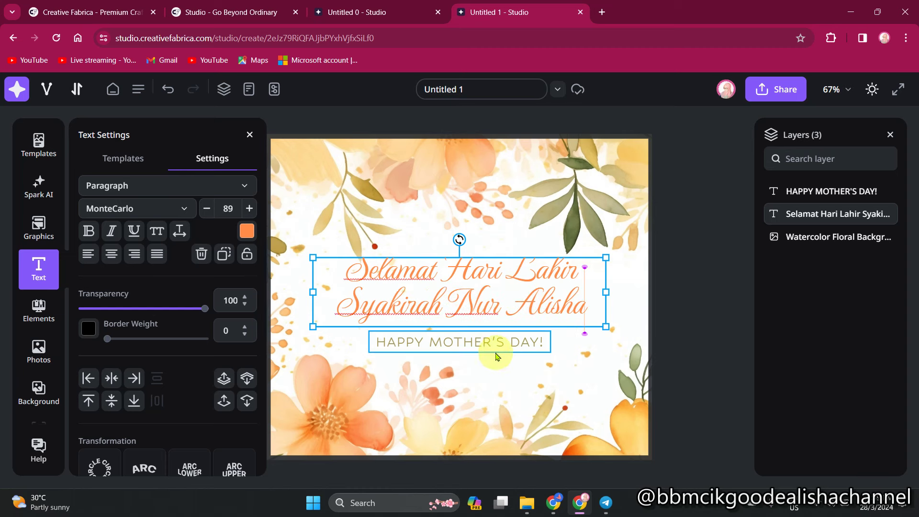
{"action": "left_click", "coordinate": [525, 343]}
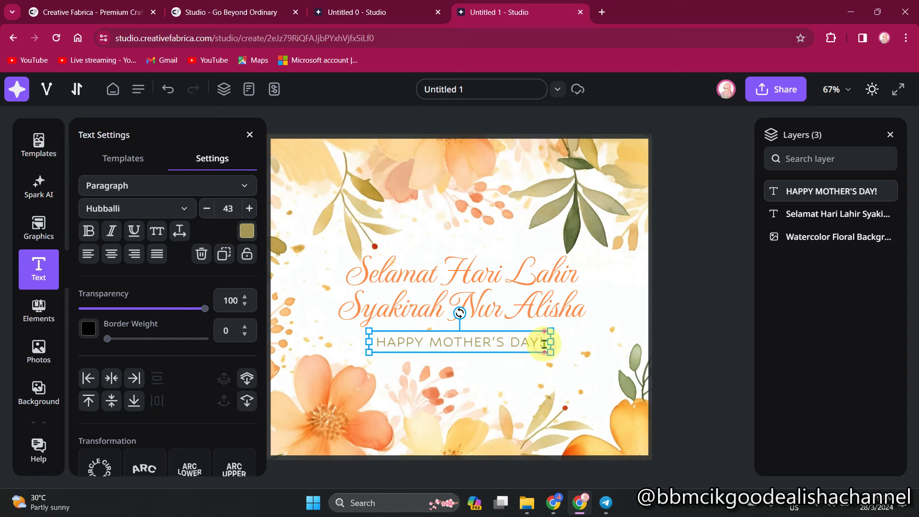
Change the HAPPY MOTHER'S DAY! subtitle to '1 Julai 2024 ( 13 tahun)'.
{"action": "left_click_drag", "start_coordinate": [544, 343], "coordinate": [374, 346]}
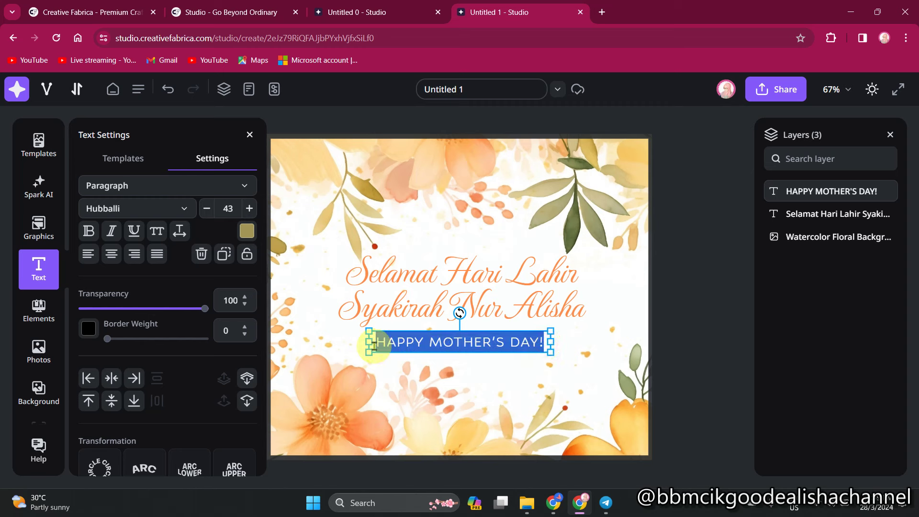
{"action": "type", "text": "1 Julai 2024 ( 13"}
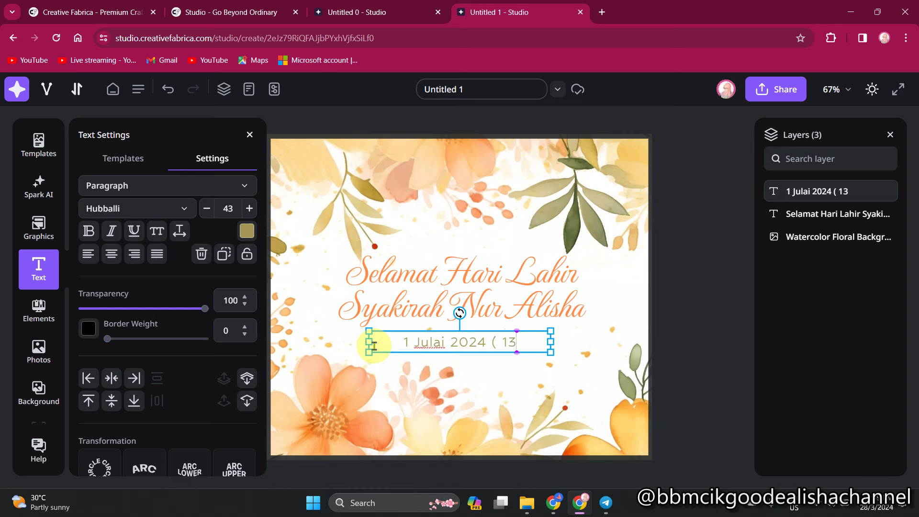
{"action": "type", "text": "tahun)"}
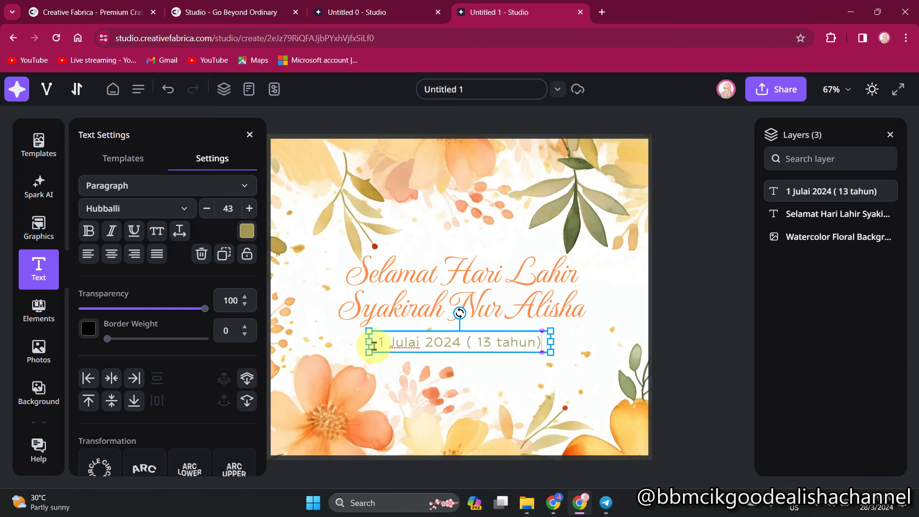
{"action": "left_click", "coordinate": [621, 289]}
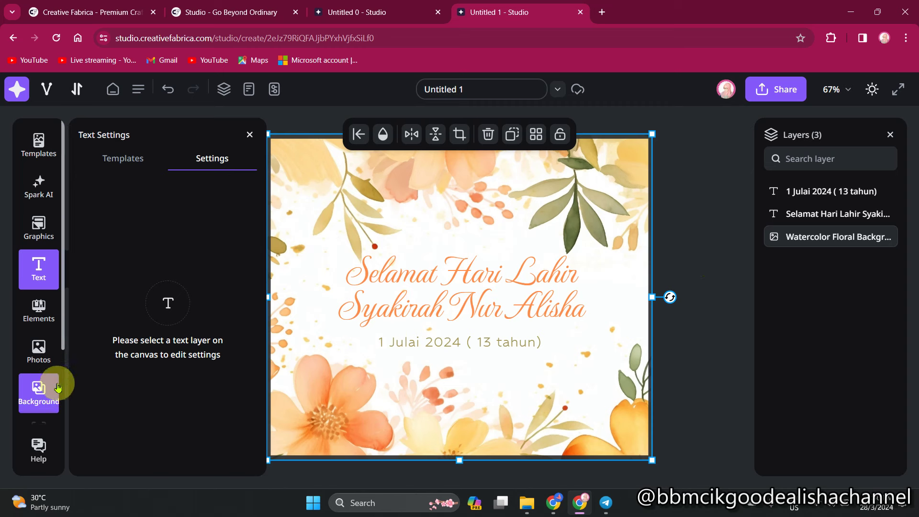
Open Uploads and browse the Downloads folder, cancelling the file picker without uploading.
{"action": "scroll", "coordinate": [41, 381], "scroll_direction": "down", "scroll_amount": 2}
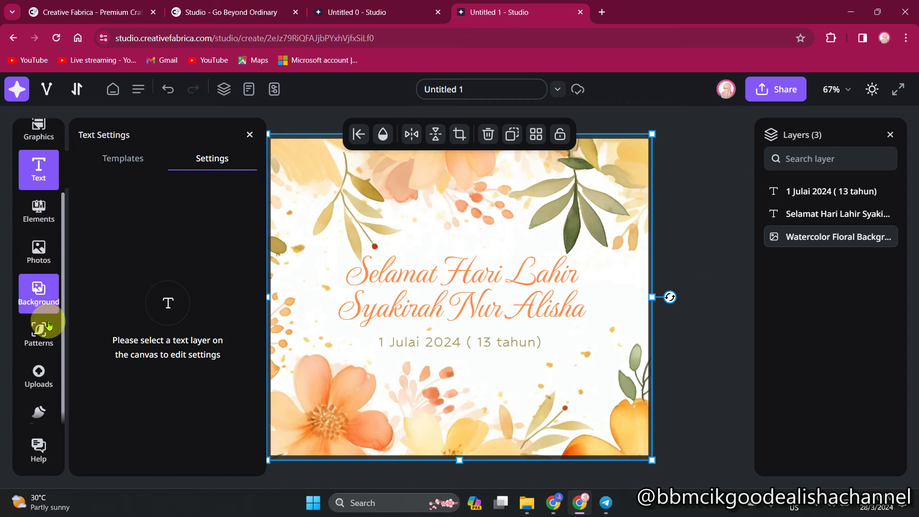
{"action": "left_click", "coordinate": [46, 381]}
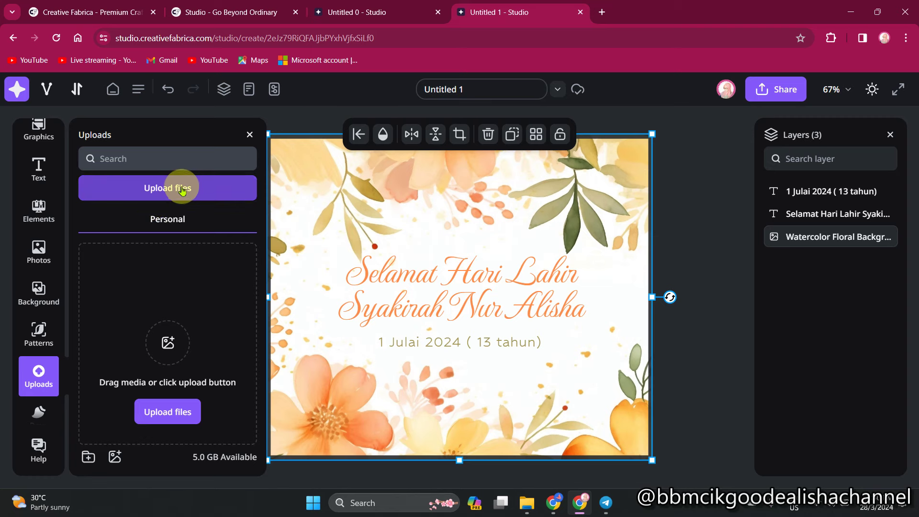
{"action": "left_click", "coordinate": [183, 190]}
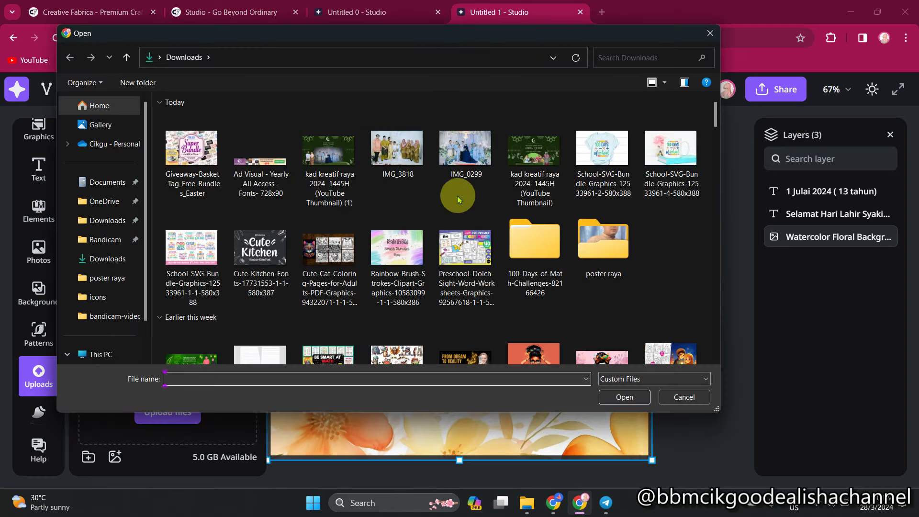
{"action": "scroll", "coordinate": [456, 204], "scroll_direction": "down", "scroll_amount": 3}
{"action": "scroll", "coordinate": [529, 297], "scroll_direction": "up", "scroll_amount": 3}
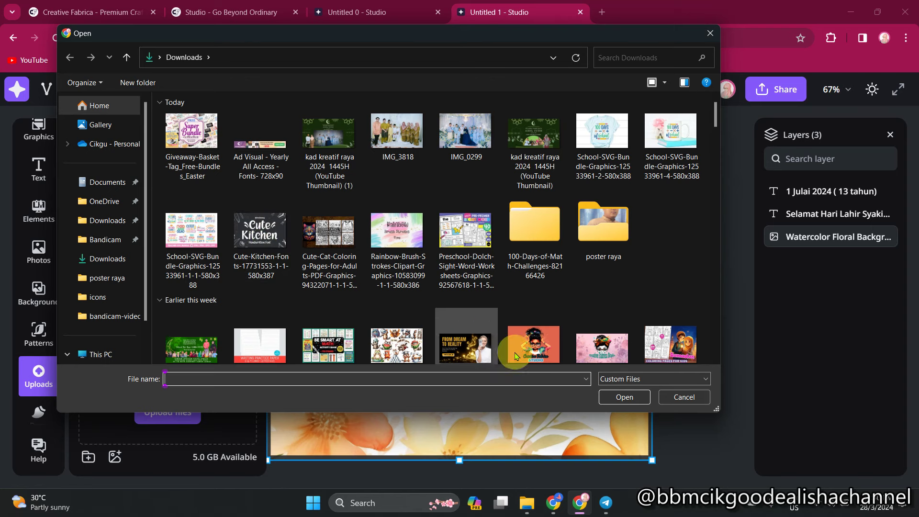
{"action": "left_click", "coordinate": [684, 397]}
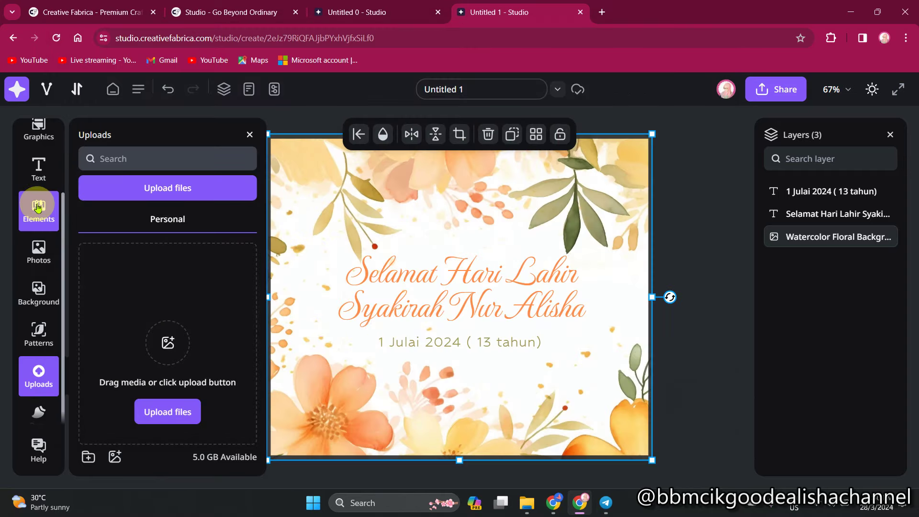
Search Elements › Graphics for 'girl' and scroll through the results.
{"action": "left_click", "coordinate": [36, 212]}
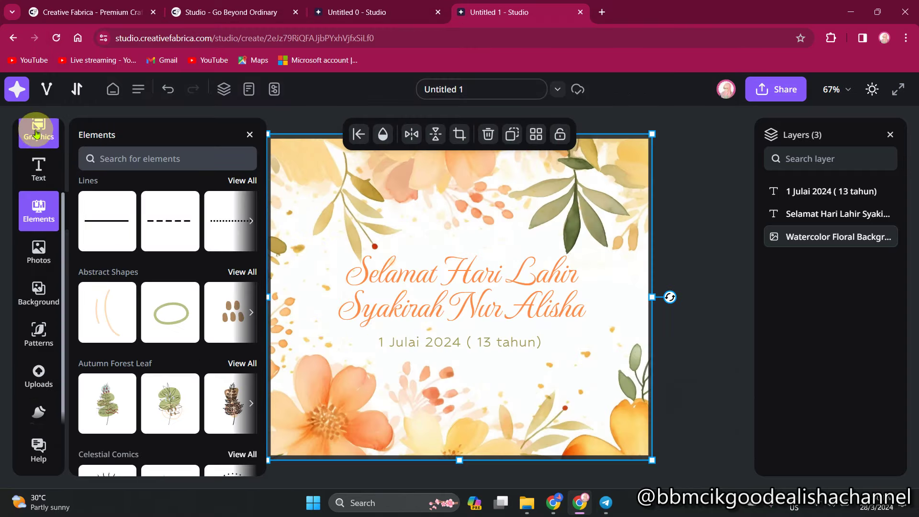
{"action": "left_click", "coordinate": [56, 137]}
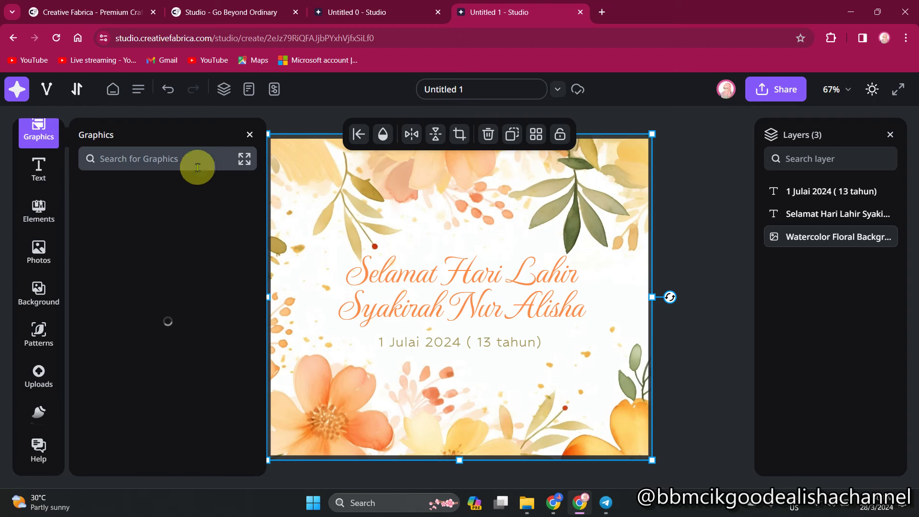
{"action": "left_click", "coordinate": [187, 158]}
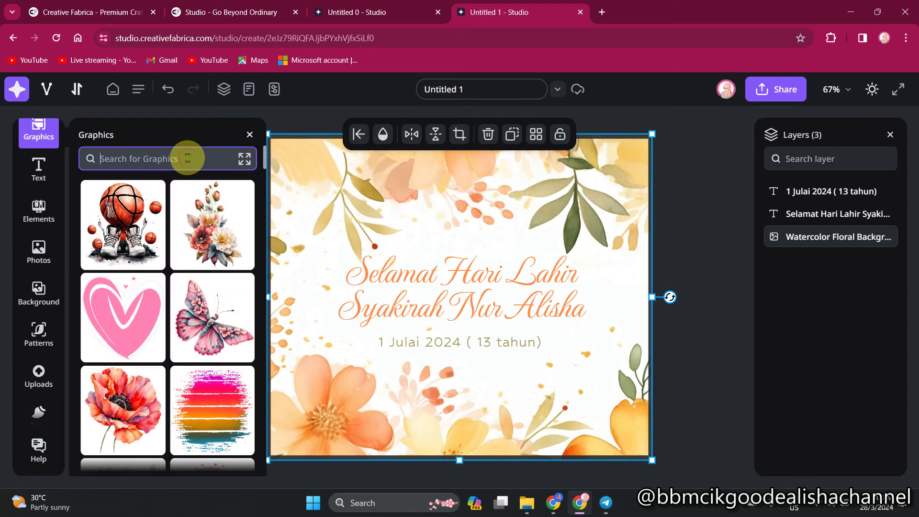
{"action": "type", "text": "girl"}
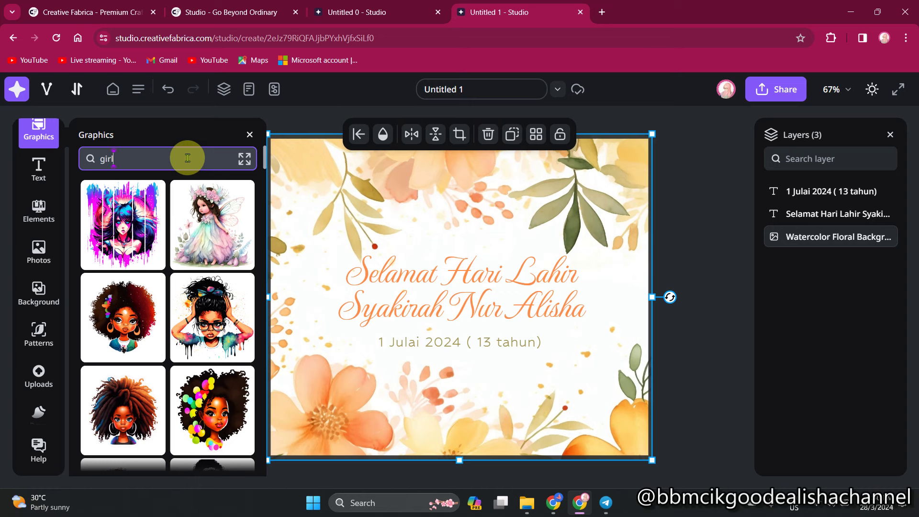
{"action": "scroll", "coordinate": [186, 308], "scroll_direction": "down", "scroll_amount": 1}
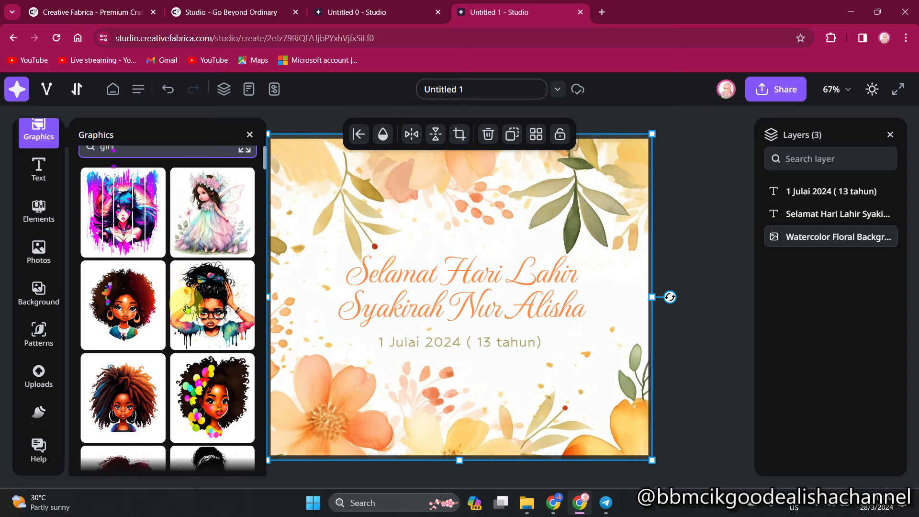
{"action": "scroll", "coordinate": [187, 309], "scroll_direction": "down", "scroll_amount": 2}
{"action": "scroll", "coordinate": [188, 311], "scroll_direction": "down", "scroll_amount": 2}
{"action": "scroll", "coordinate": [189, 316], "scroll_direction": "down", "scroll_amount": 1}
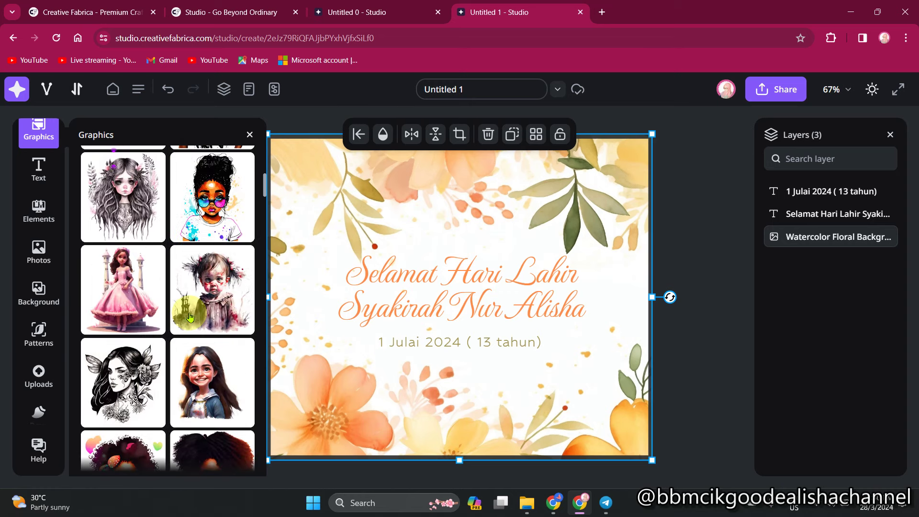
{"action": "scroll", "coordinate": [190, 317], "scroll_direction": "down", "scroll_amount": 2}
{"action": "scroll", "coordinate": [190, 317], "scroll_direction": "down", "scroll_amount": 2}
{"action": "scroll", "coordinate": [190, 318], "scroll_direction": "down", "scroll_amount": 1}
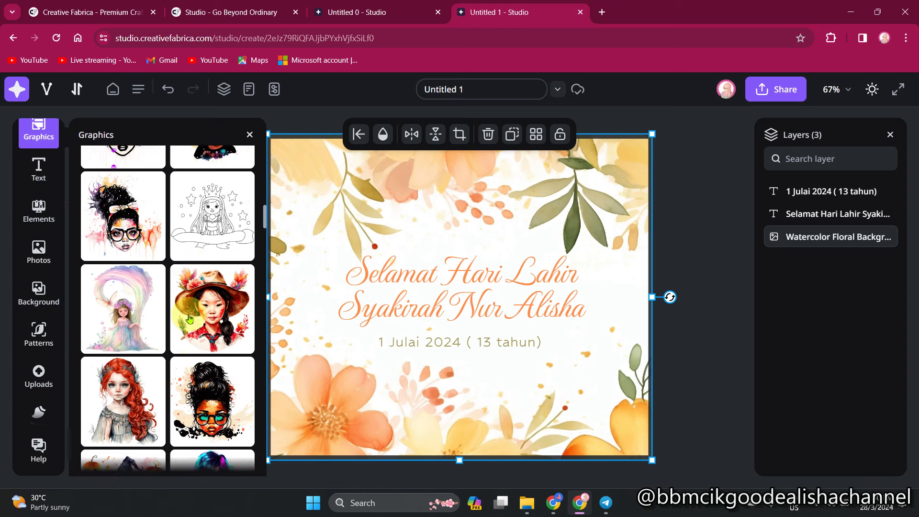
{"action": "scroll", "coordinate": [190, 318], "scroll_direction": "down", "scroll_amount": 2}
{"action": "scroll", "coordinate": [187, 320], "scroll_direction": "down", "scroll_amount": 2}
{"action": "scroll", "coordinate": [185, 321], "scroll_direction": "down", "scroll_amount": 2}
{"action": "scroll", "coordinate": [184, 324], "scroll_direction": "down", "scroll_amount": 2}
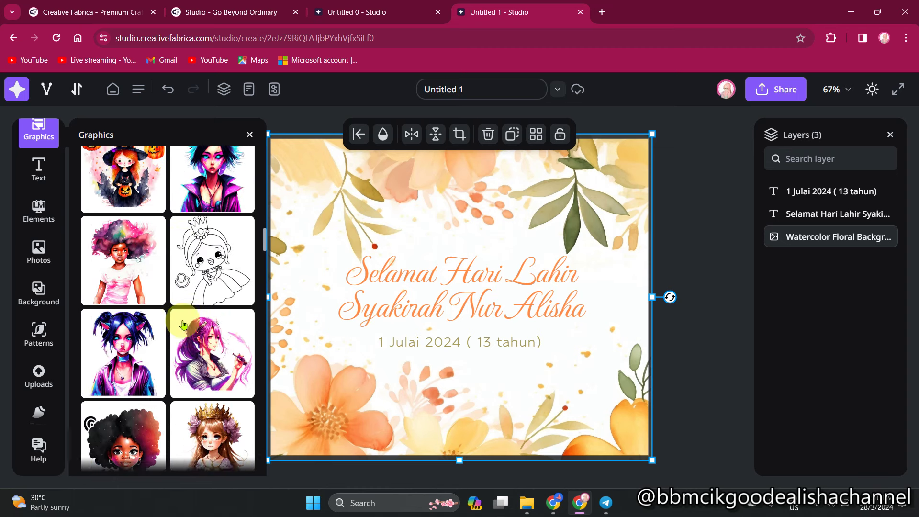
{"action": "scroll", "coordinate": [184, 325], "scroll_direction": "down", "scroll_amount": 1}
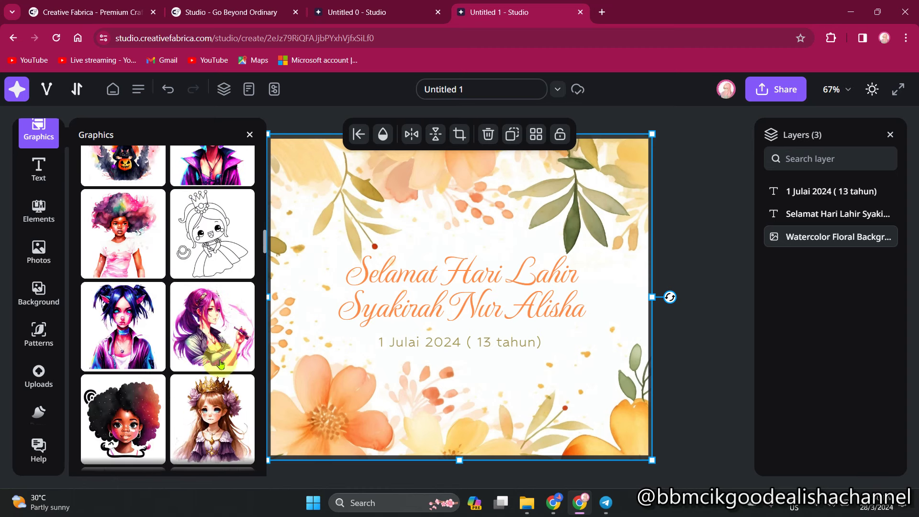
{"action": "scroll", "coordinate": [219, 358], "scroll_direction": "down", "scroll_amount": 4}
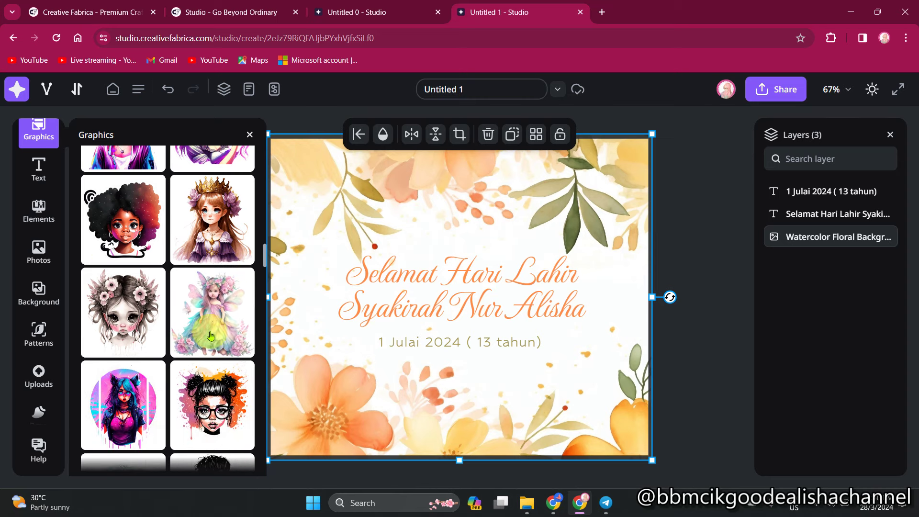
Add the pastel fairy girl graphic, resized and placed in the lower-right corner beside the date.
{"action": "left_click", "coordinate": [213, 324]}
{"action": "left_click_drag", "start_coordinate": [476, 319], "coordinate": [584, 387]}
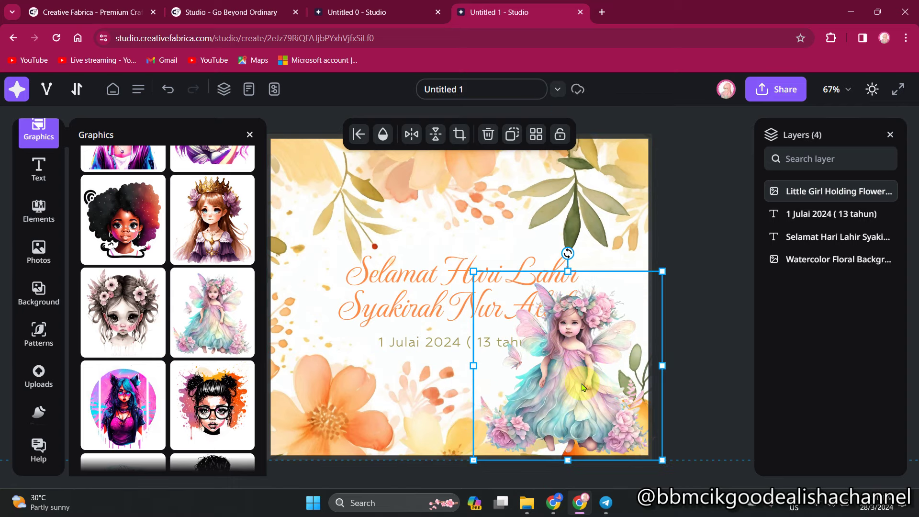
{"action": "left_click_drag", "start_coordinate": [662, 271], "coordinate": [602, 328]}
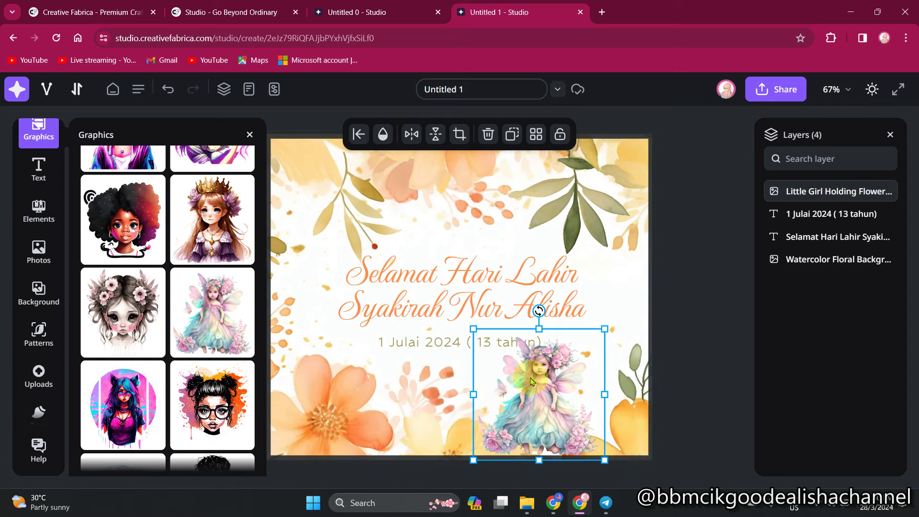
{"action": "left_click_drag", "start_coordinate": [546, 369], "coordinate": [593, 364]}
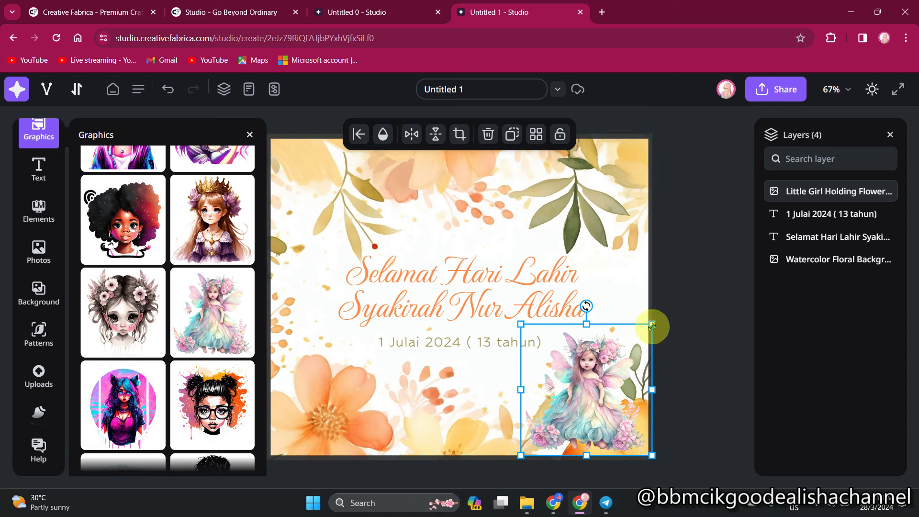
{"action": "left_click_drag", "start_coordinate": [651, 326], "coordinate": [666, 314]}
{"action": "left_click", "coordinate": [695, 263]}
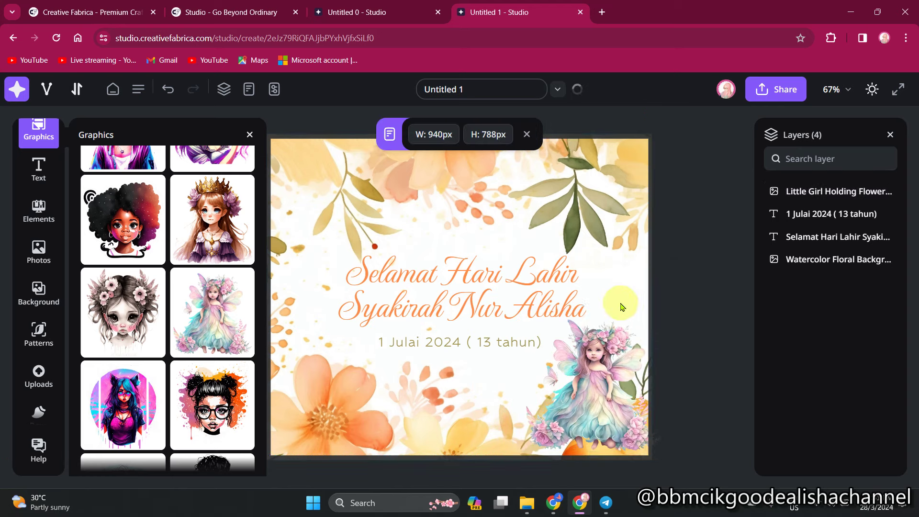
{"action": "left_click", "coordinate": [597, 400]}
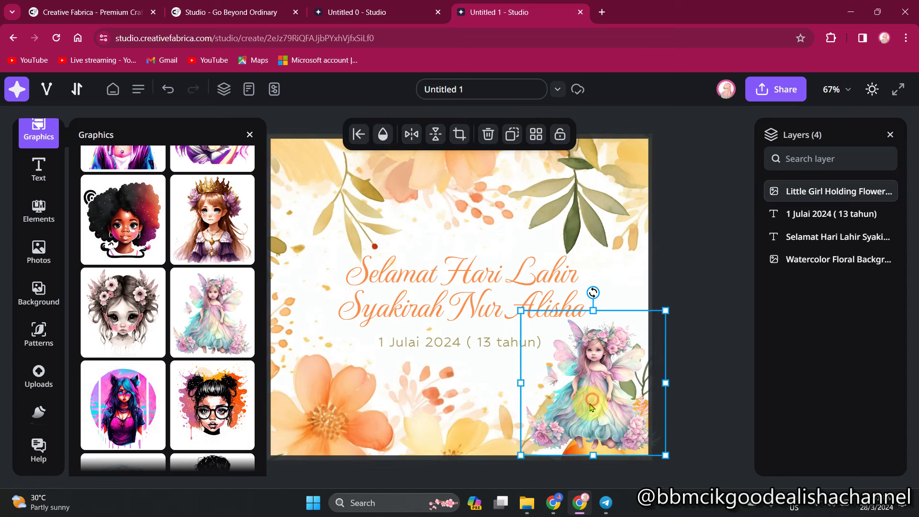
{"action": "left_click_drag", "start_coordinate": [592, 407], "coordinate": [589, 407]}
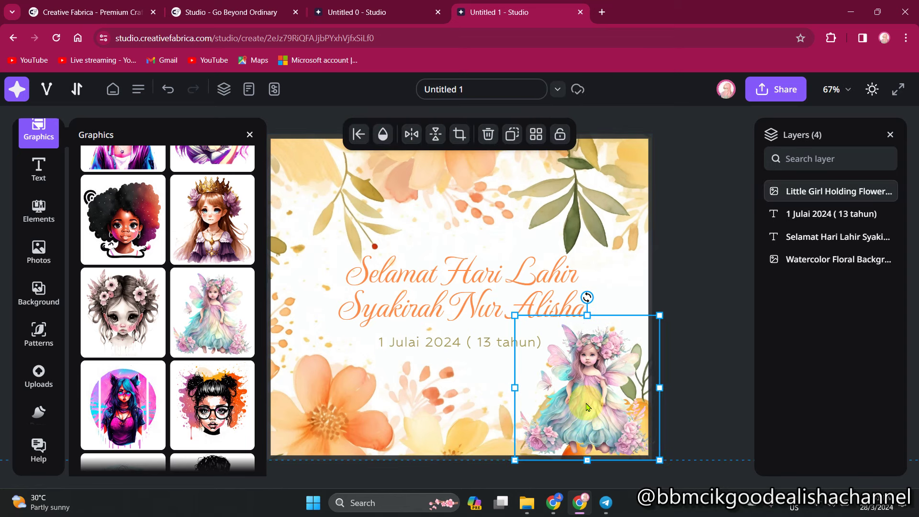
{"action": "left_click", "coordinate": [689, 246]}
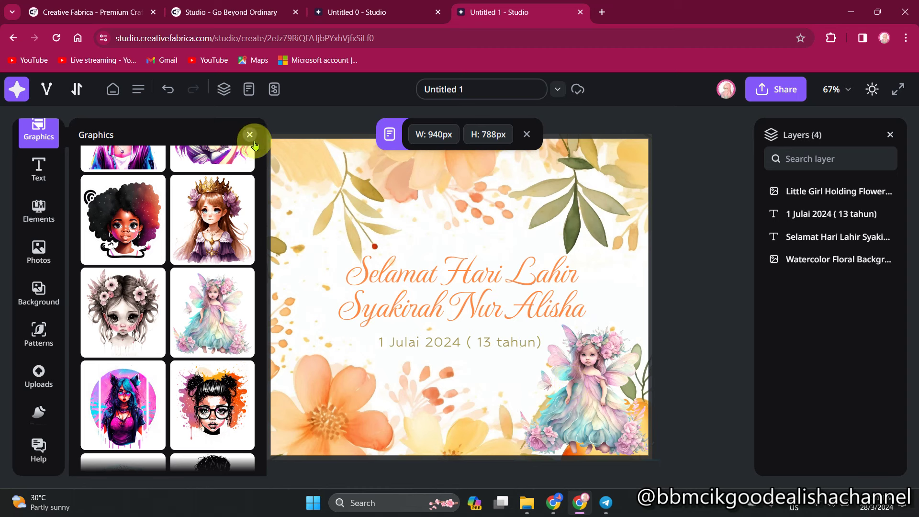
{"action": "left_click", "coordinate": [688, 277]}
{"action": "left_click", "coordinate": [250, 134]}
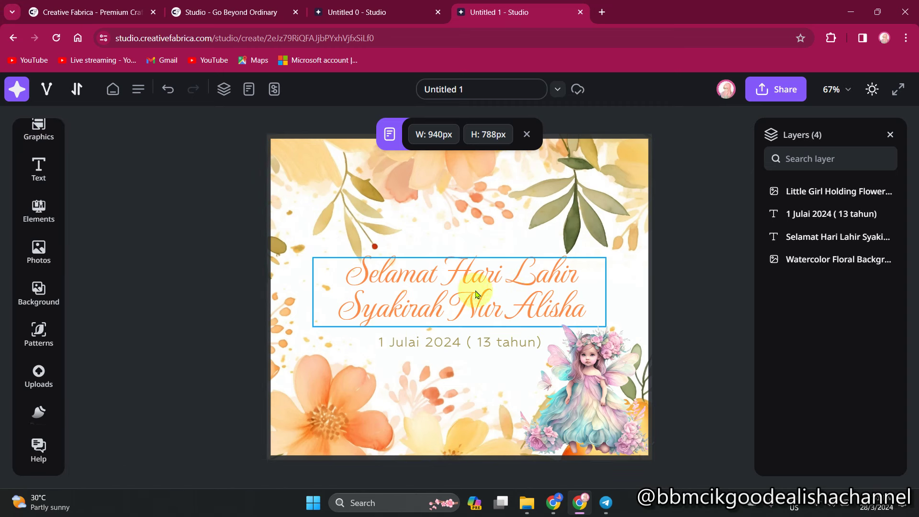
{"action": "left_click", "coordinate": [558, 284]}
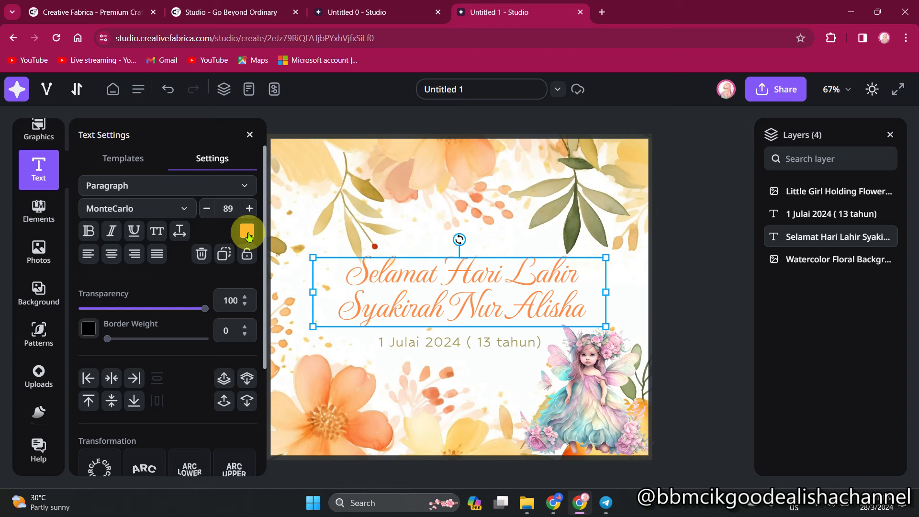
{"action": "left_click", "coordinate": [248, 233]}
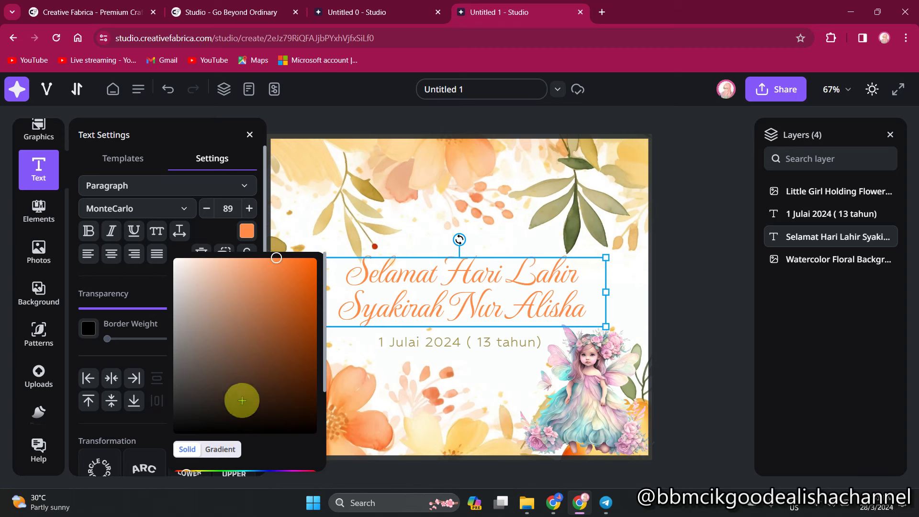
{"action": "scroll", "coordinate": [259, 400], "scroll_direction": "down", "scroll_amount": 2}
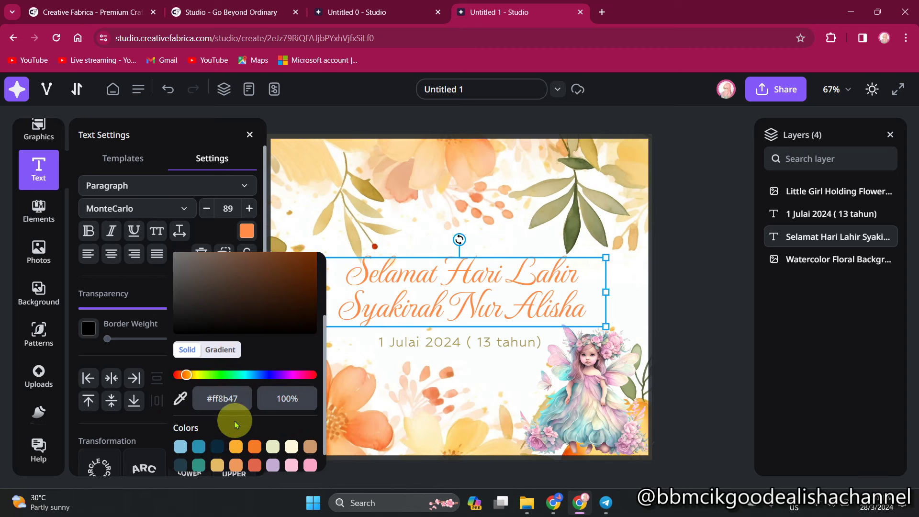
{"action": "scroll", "coordinate": [206, 445], "scroll_direction": "down", "scroll_amount": 1}
{"action": "left_click", "coordinate": [187, 443]}
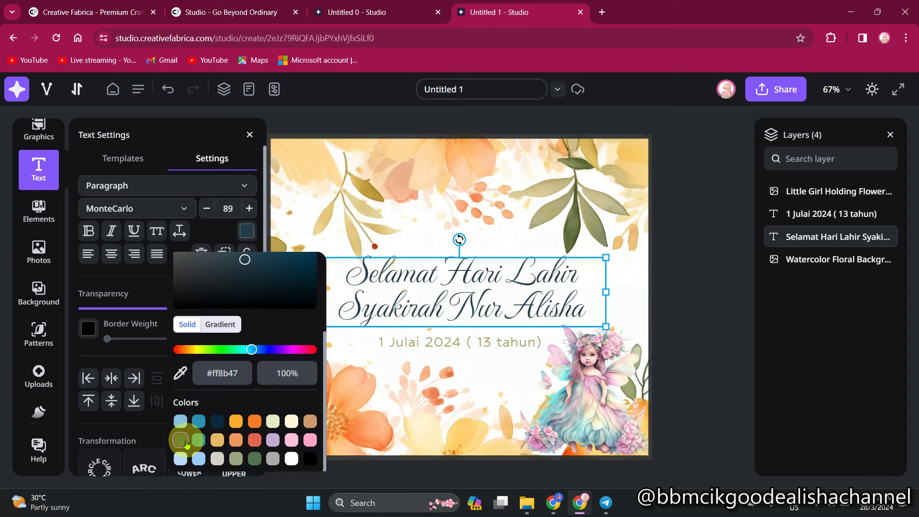
{"action": "scroll", "coordinate": [292, 294], "scroll_direction": "up", "scroll_amount": 3}
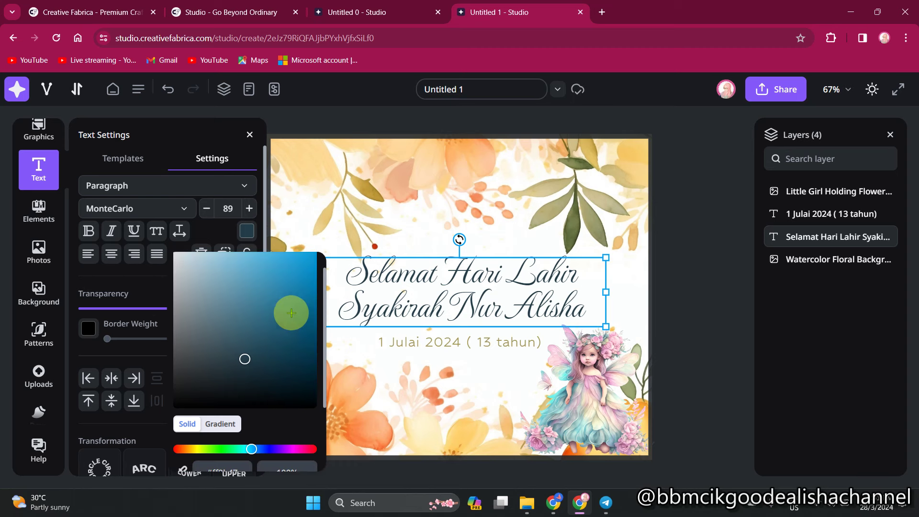
{"action": "left_click", "coordinate": [271, 274]}
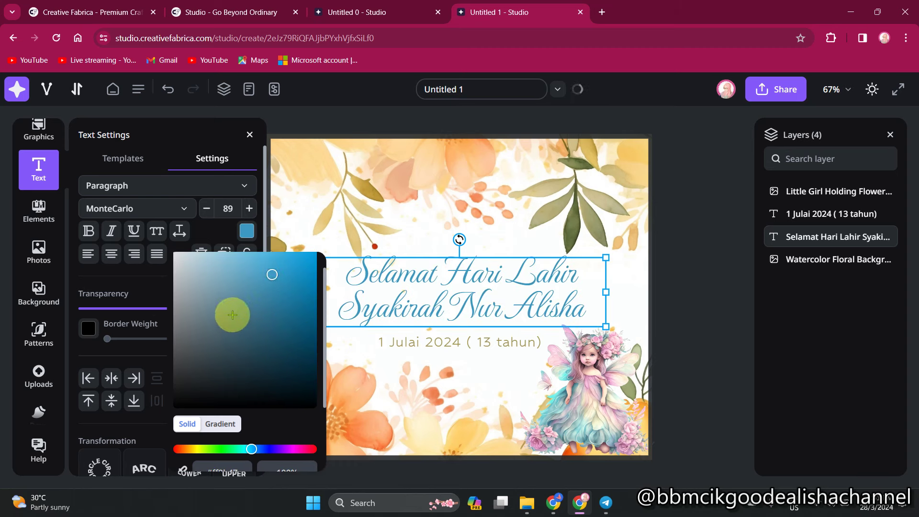
{"action": "left_click", "coordinate": [184, 293]}
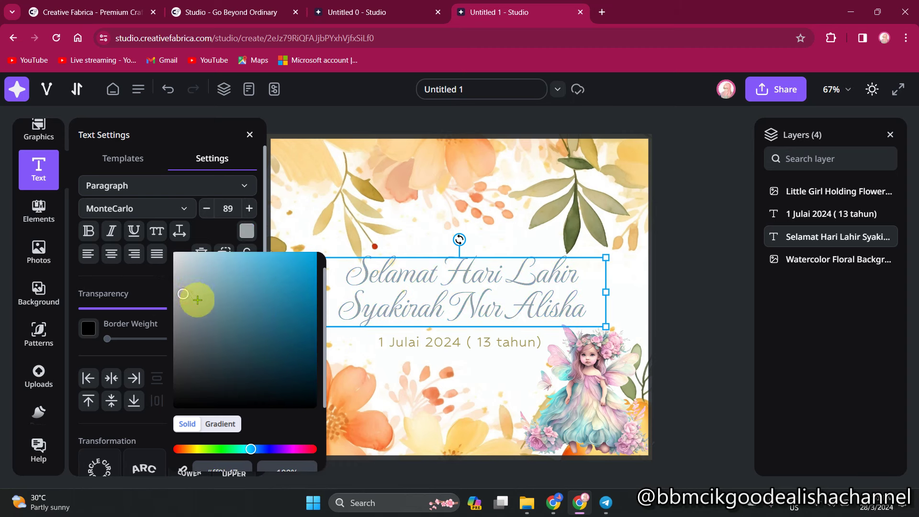
{"action": "left_click", "coordinate": [273, 380]}
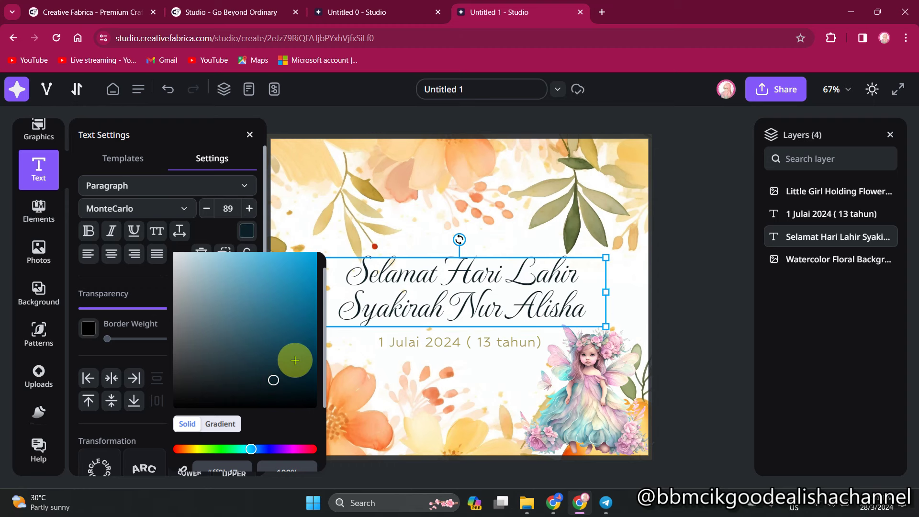
{"action": "left_click", "coordinate": [291, 312]}
{"action": "left_click", "coordinate": [225, 339]}
{"action": "left_click", "coordinate": [232, 296]}
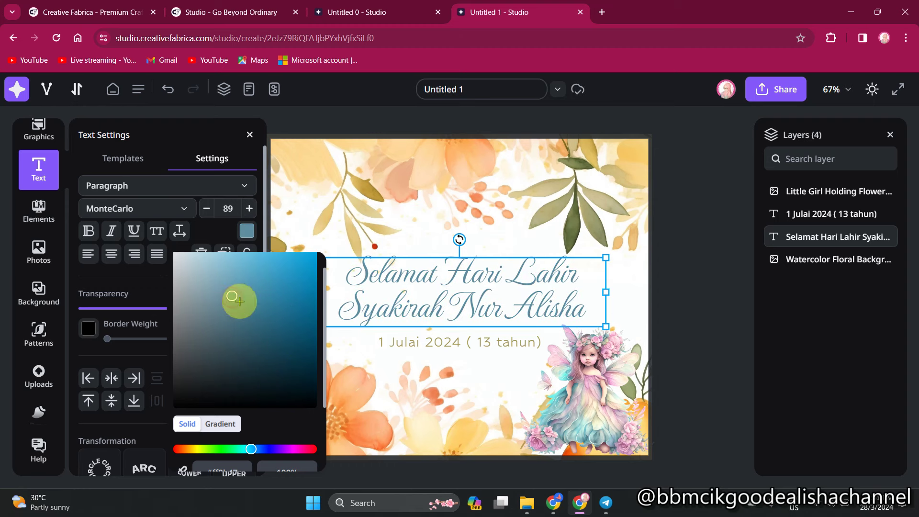
{"action": "left_click", "coordinate": [349, 187]}
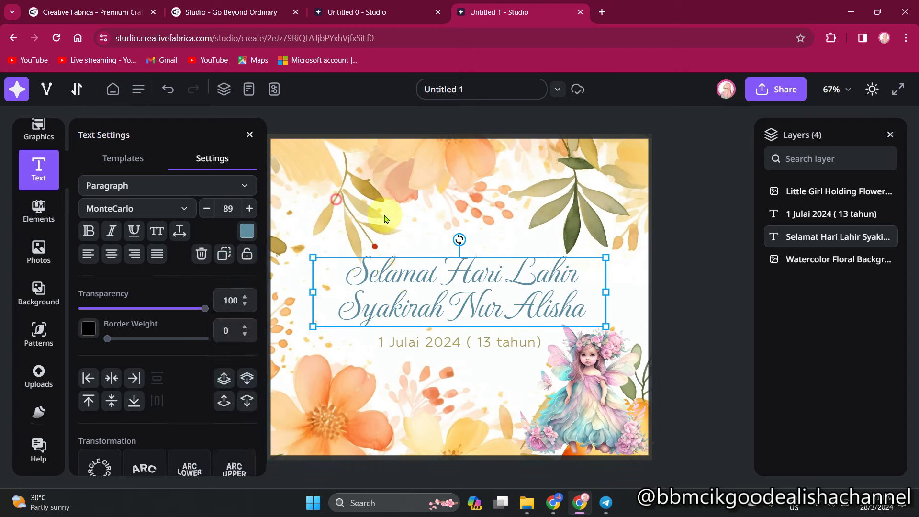
{"action": "left_click", "coordinate": [167, 90]}
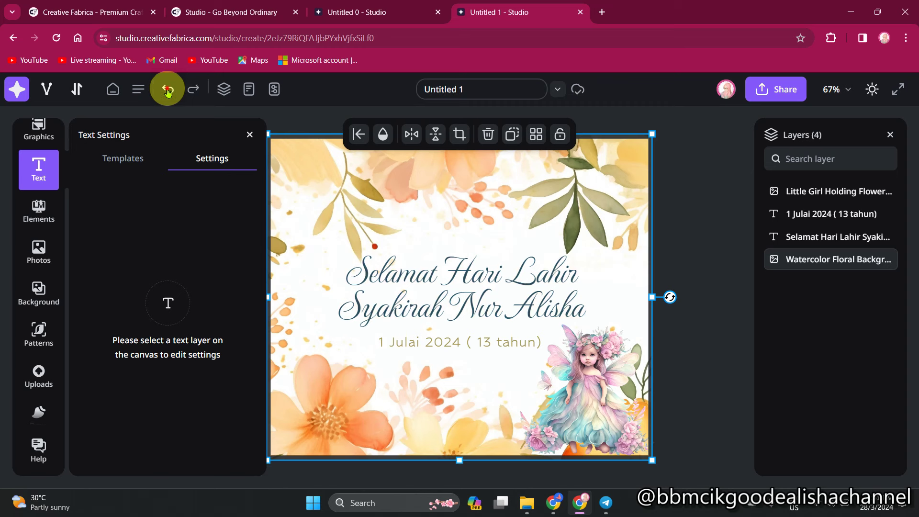
{"action": "left_click", "coordinate": [167, 90]}
{"action": "left_click", "coordinate": [167, 91]}
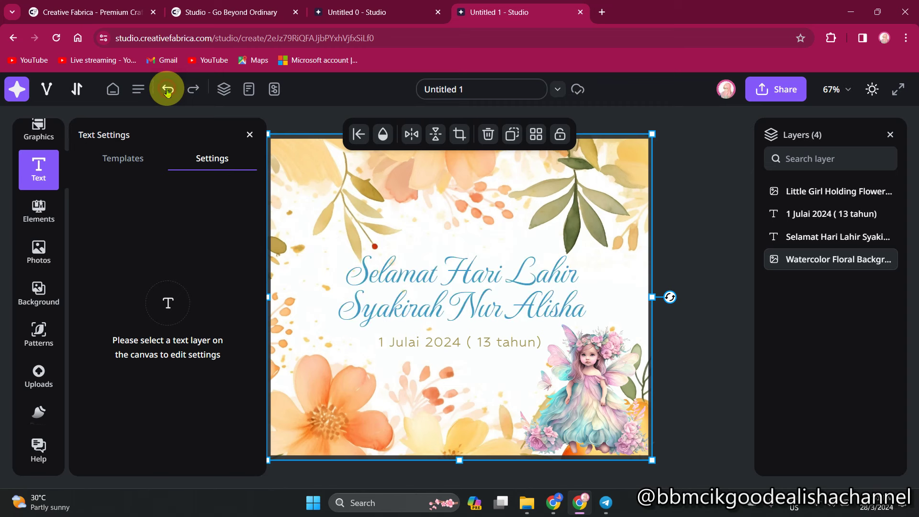
{"action": "left_click", "coordinate": [166, 90]}
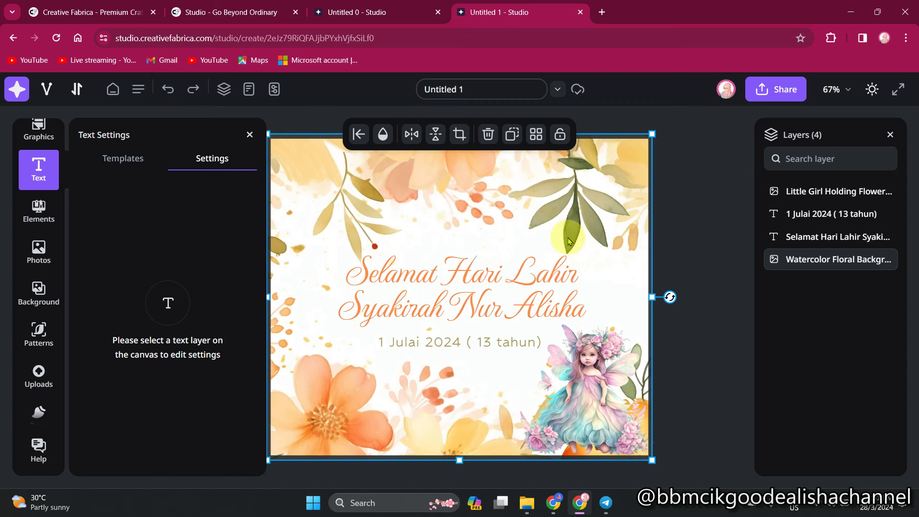
{"action": "left_click", "coordinate": [689, 241]}
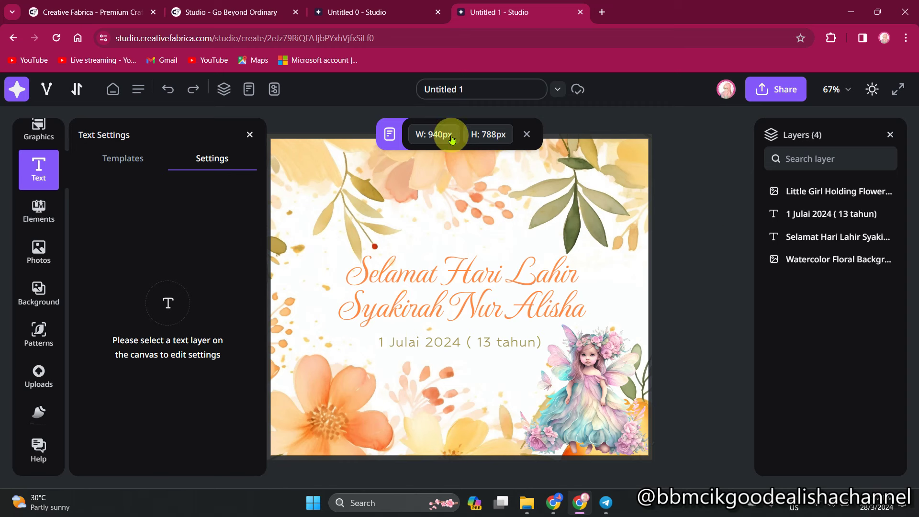
Select the Untitled 1 title to rename it 'kad ucapan Hari lahir anakku'.
{"action": "left_click_drag", "start_coordinate": [487, 88], "coordinate": [390, 93]}
{"action": "type", "text": "kad ucapan Hari lahir anakku"}
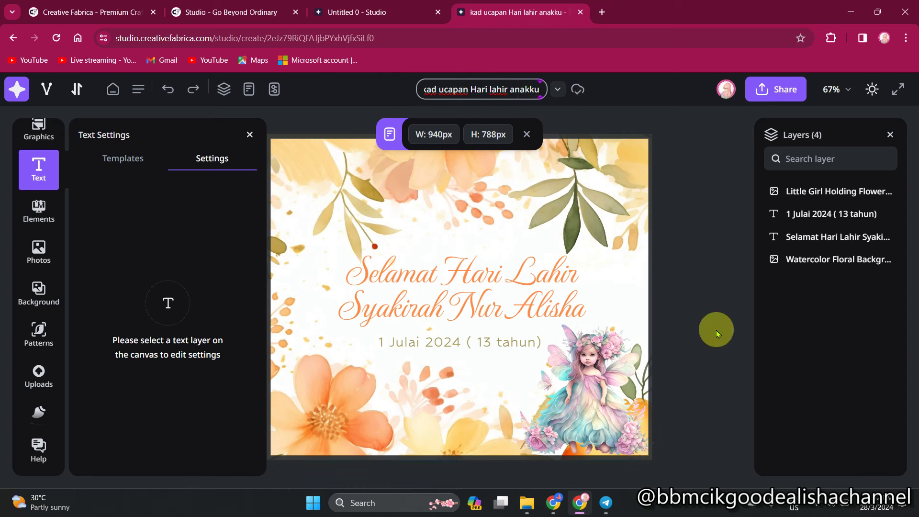
Commit the new design name by clicking away from the title field.
{"action": "left_click", "coordinate": [723, 262]}
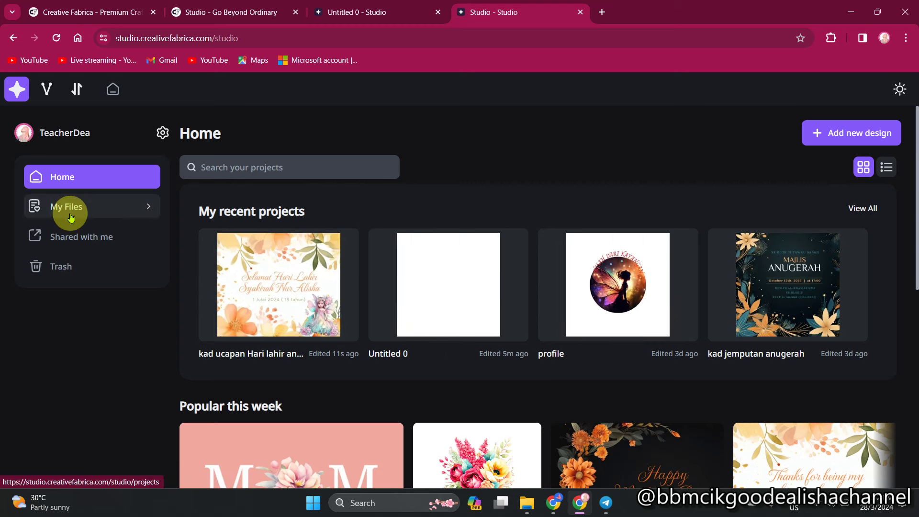
{"action": "mouse_move", "coordinate": [447, 357]}
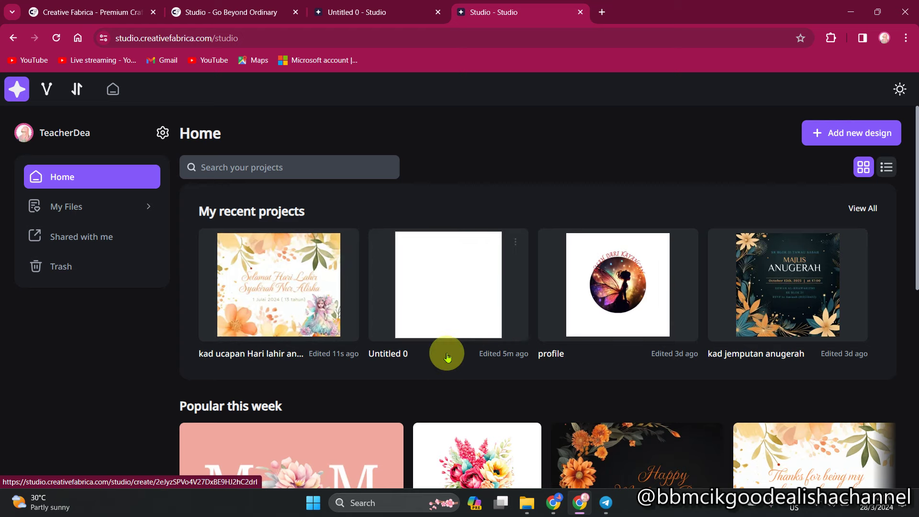
Open Untitled 0 and add the fairy girl graphic found by searching Graphics for 'girl'.
{"action": "left_click", "coordinate": [452, 281]}
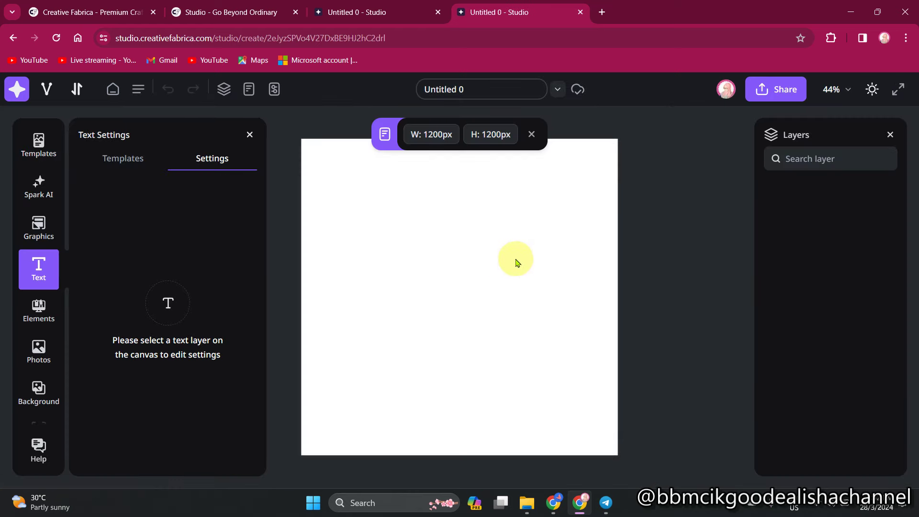
{"action": "left_click", "coordinate": [45, 227]}
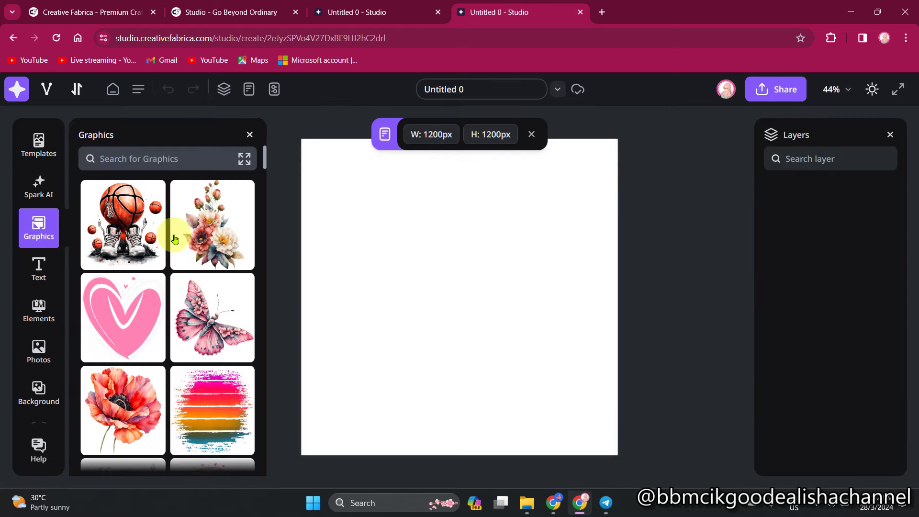
{"action": "left_click", "coordinate": [197, 155]}
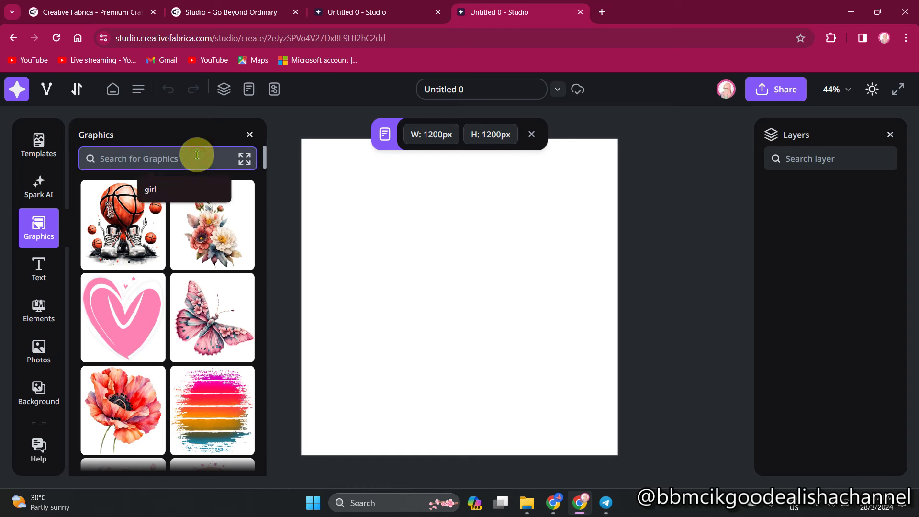
{"action": "left_click", "coordinate": [150, 189]}
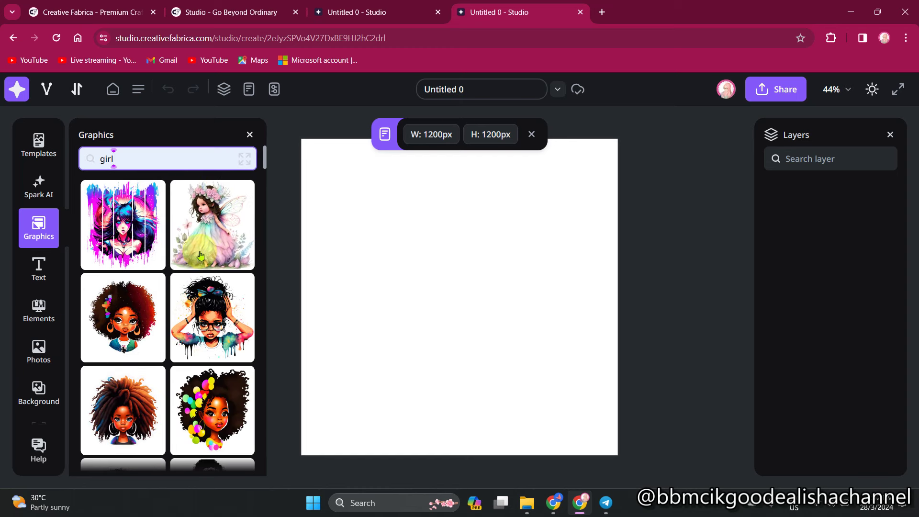
{"action": "left_click", "coordinate": [200, 255]}
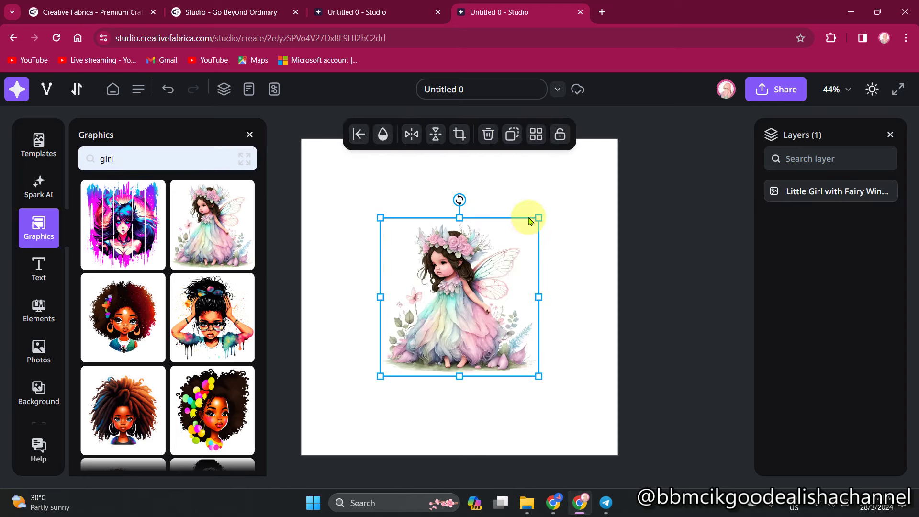
Enlarge the fairy girl graphic with its corner handles and centre it on the canvas.
{"action": "left_click_drag", "start_coordinate": [583, 218], "coordinate": [588, 169]}
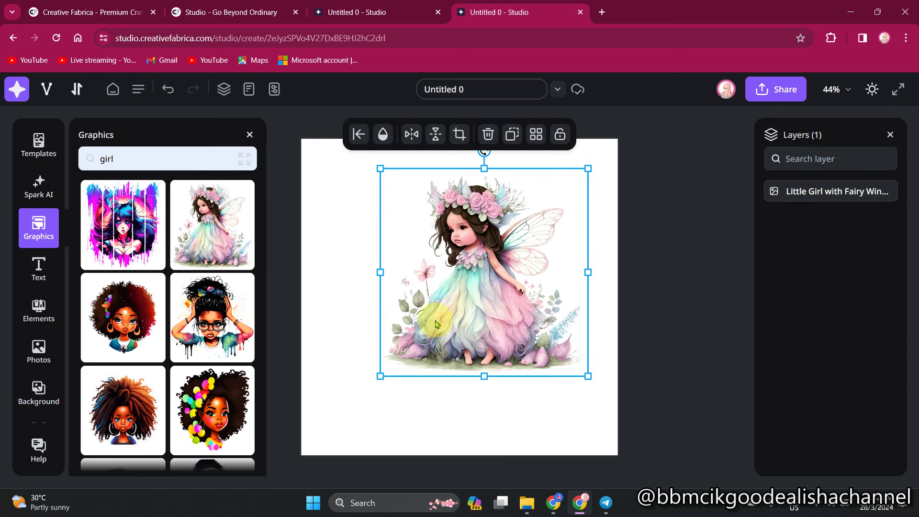
{"action": "left_click_drag", "start_coordinate": [379, 377], "coordinate": [317, 440]}
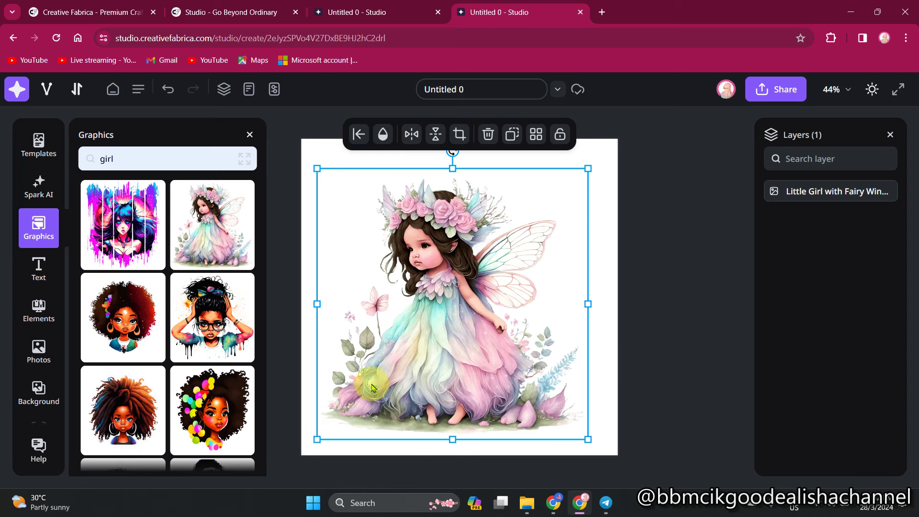
{"action": "left_click_drag", "start_coordinate": [448, 356], "coordinate": [450, 354]}
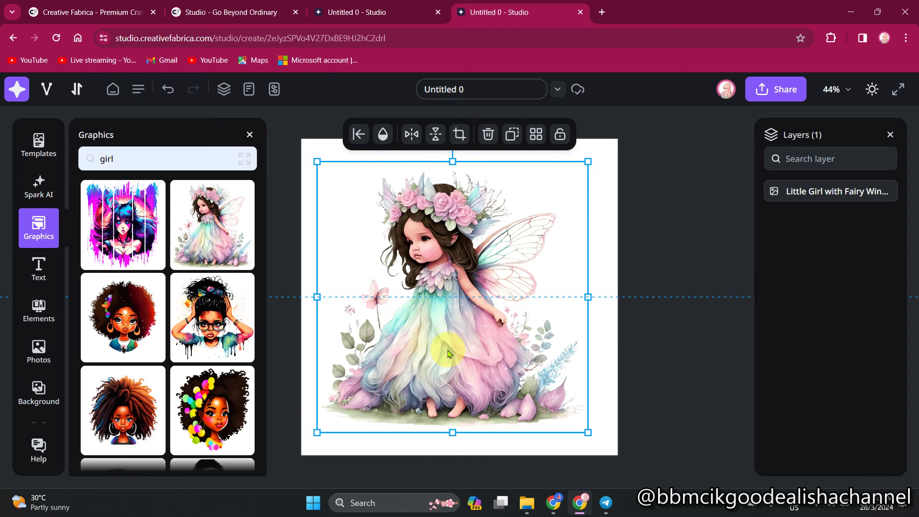
{"action": "left_click", "coordinate": [639, 285]}
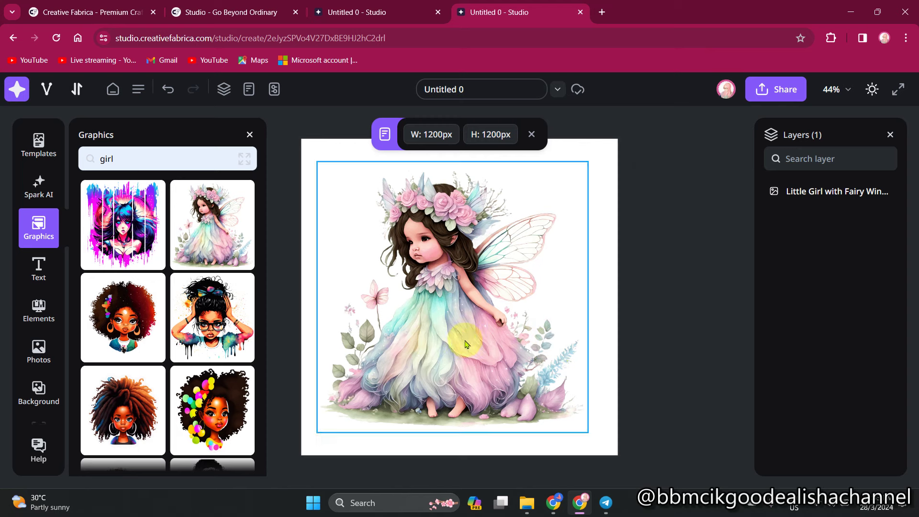
{"action": "left_click_drag", "start_coordinate": [468, 335], "coordinate": [473, 344]}
{"action": "left_click", "coordinate": [598, 240]}
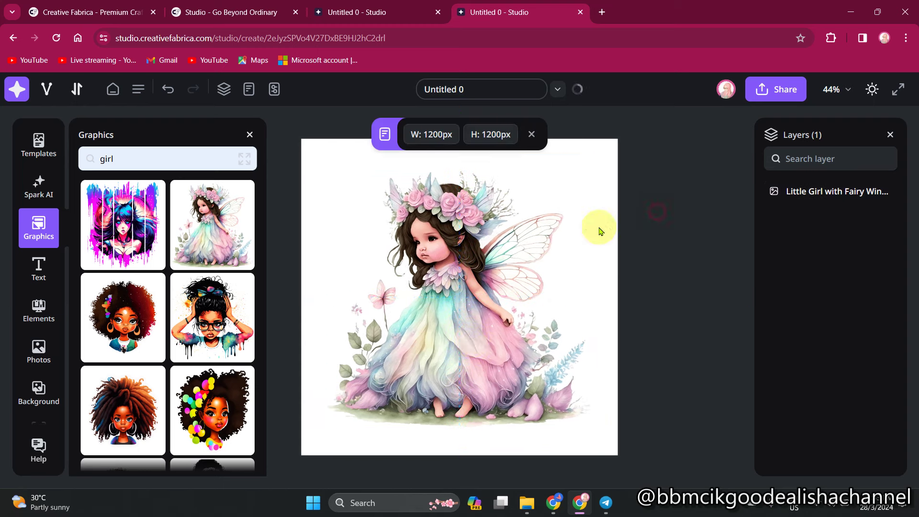
Rename the design 'girl' and download it as PNG with Remove Background on.
{"action": "double_click", "coordinate": [494, 87]}
{"action": "type", "text": "girl"}
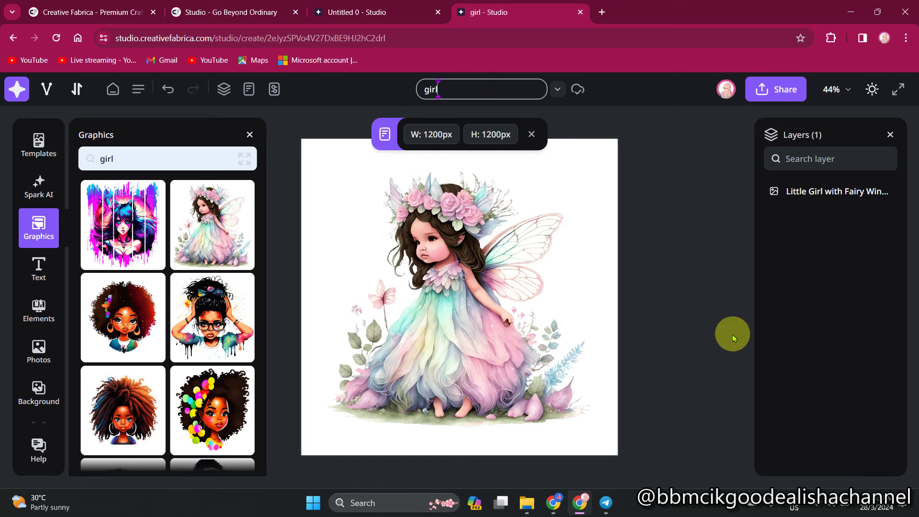
{"action": "left_click", "coordinate": [663, 288]}
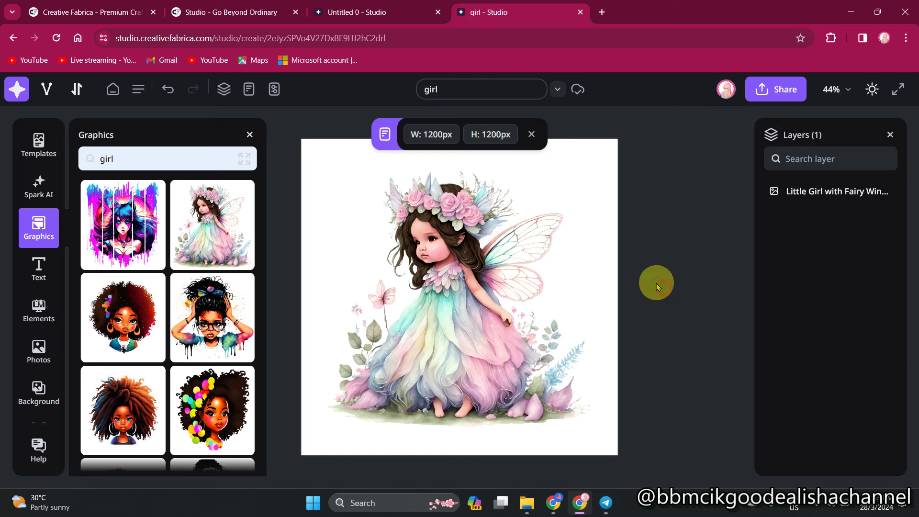
{"action": "left_click", "coordinate": [774, 89]}
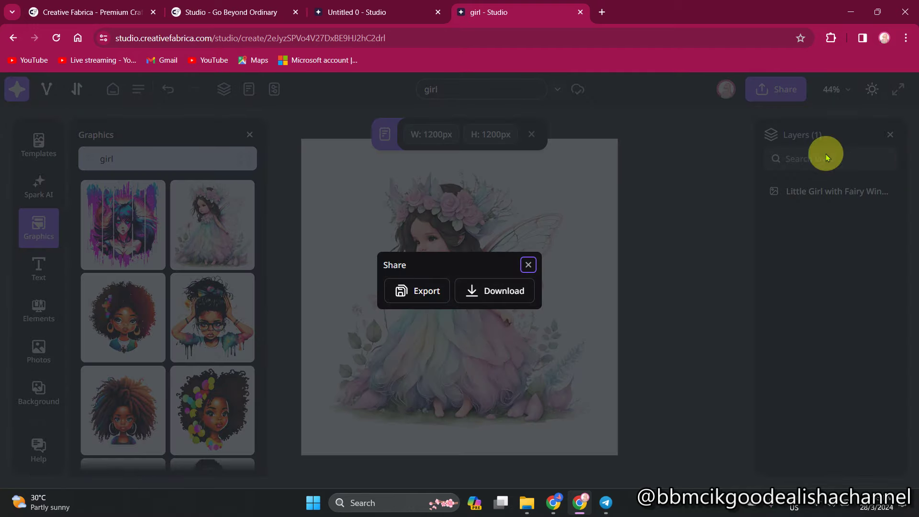
{"action": "left_click", "coordinate": [494, 290]}
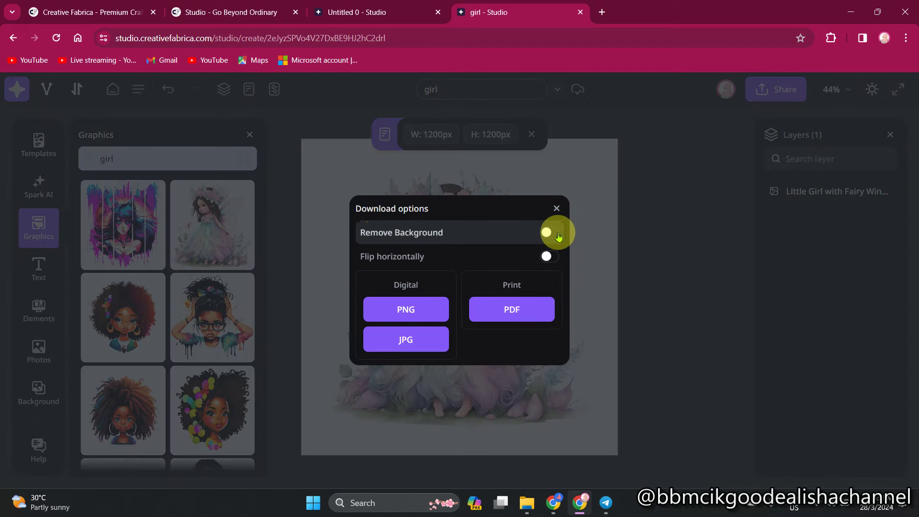
{"action": "left_click", "coordinate": [558, 236]}
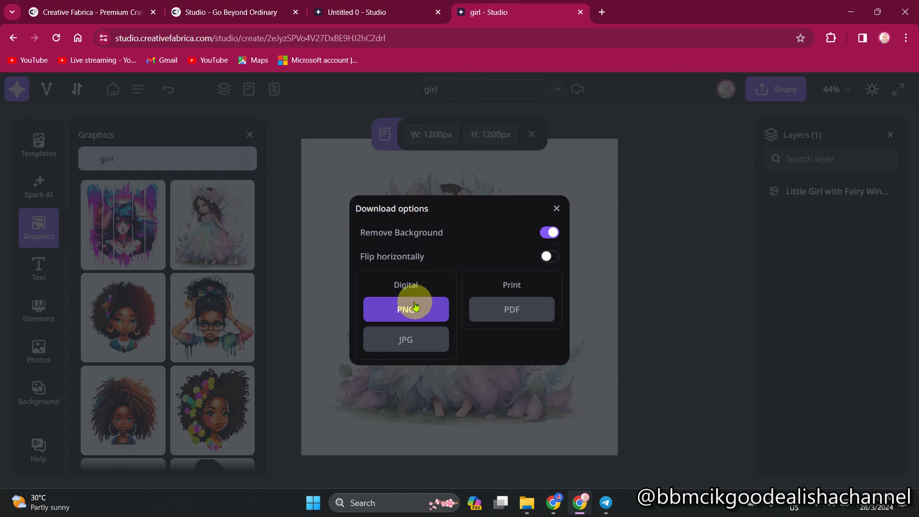
{"action": "left_click", "coordinate": [402, 311]}
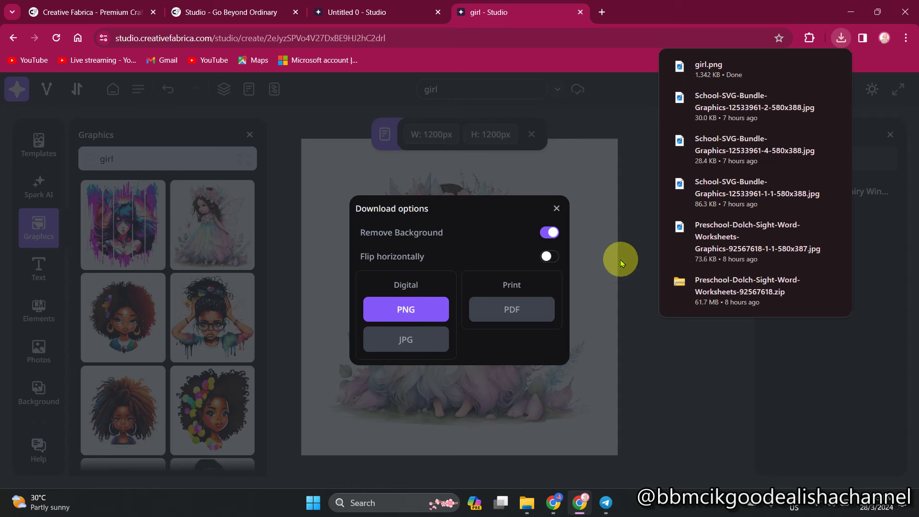
Close the downloads list and Download options, then bring up File Explorer.
{"action": "left_click", "coordinate": [642, 191]}
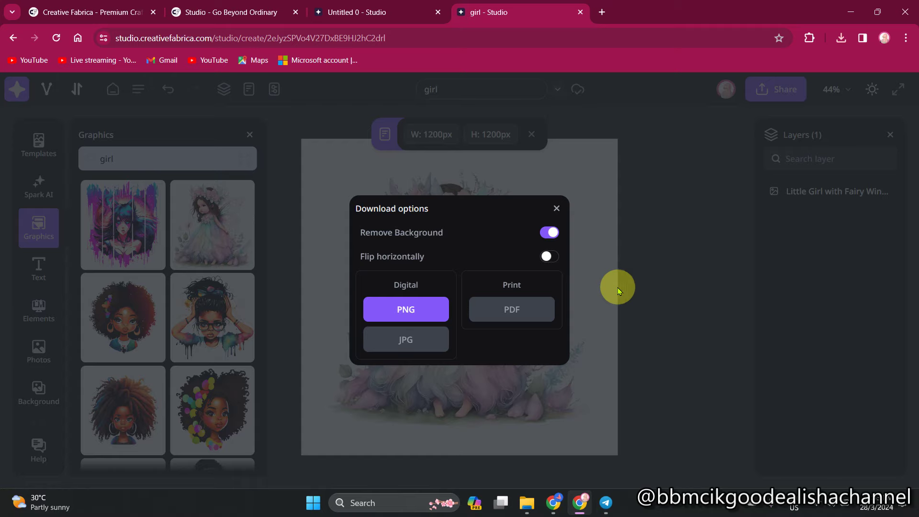
{"action": "left_click", "coordinate": [658, 242]}
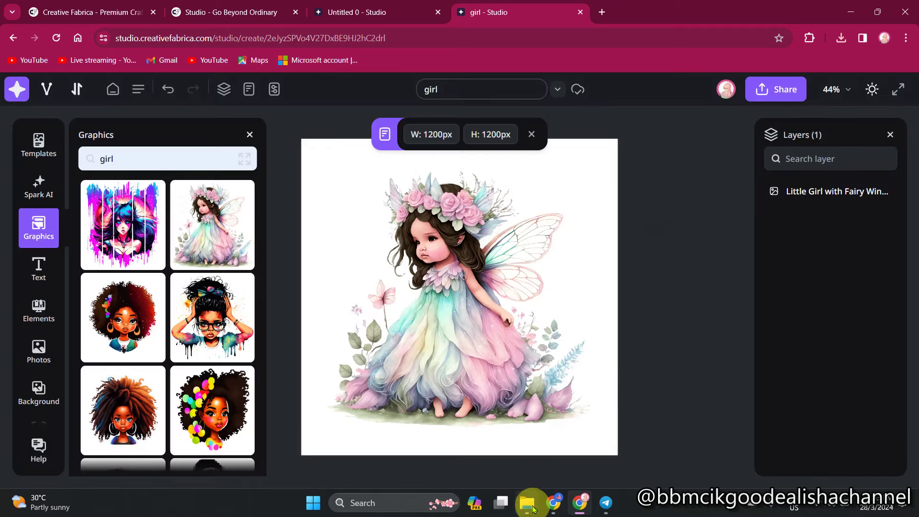
{"action": "left_click", "coordinate": [533, 506]}
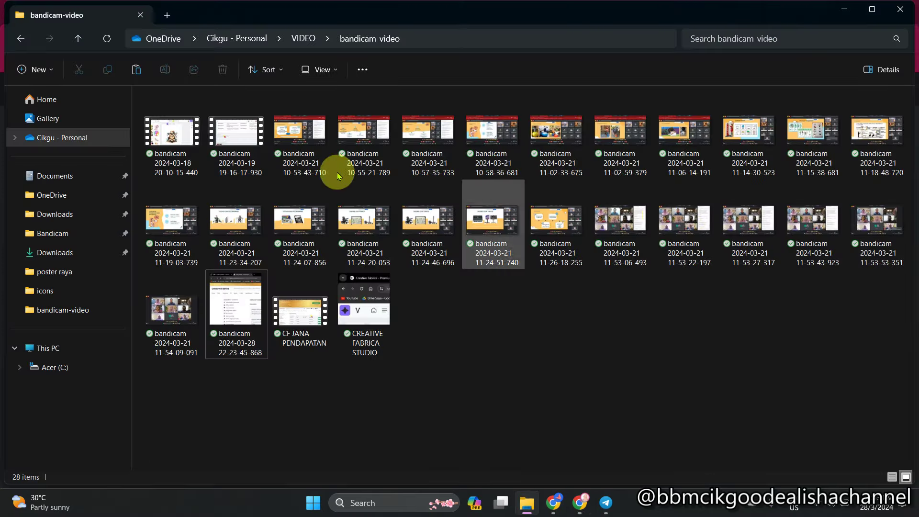
Preview girl.png from the Downloads folder in Photos, then return to the design in Chrome.
{"action": "left_click", "coordinate": [58, 254]}
{"action": "left_click", "coordinate": [167, 138]}
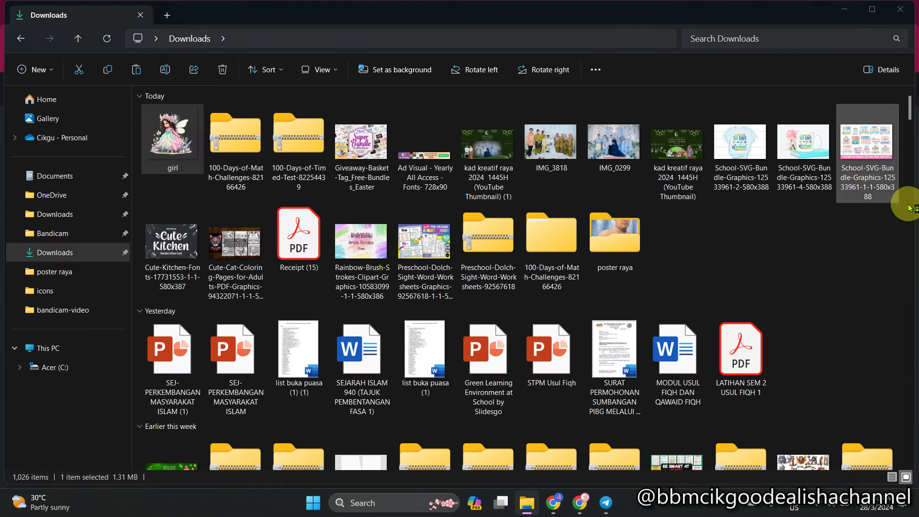
{"action": "key", "text": "Return"}
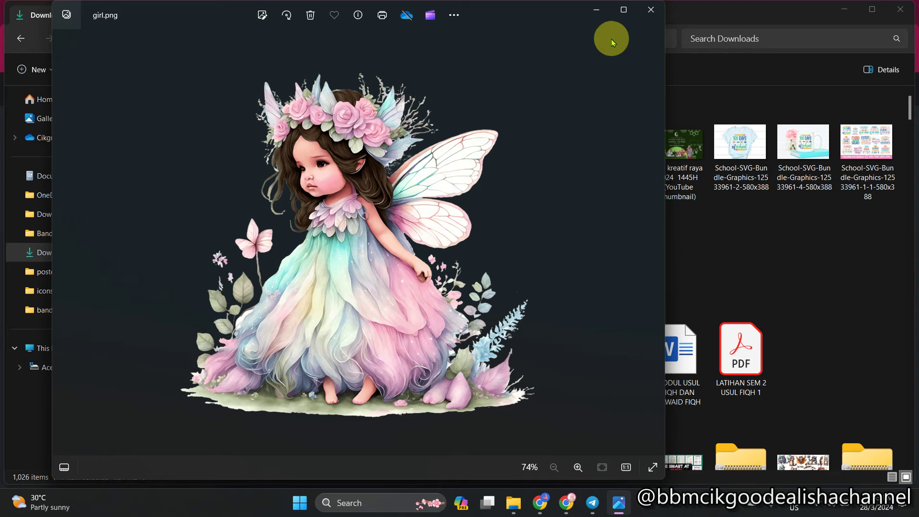
{"action": "left_click", "coordinate": [651, 10]}
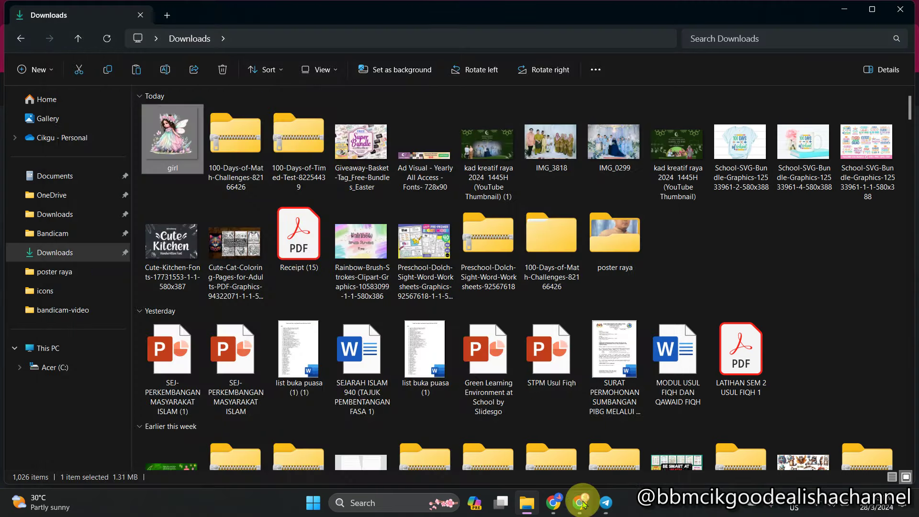
{"action": "left_click", "coordinate": [580, 503]}
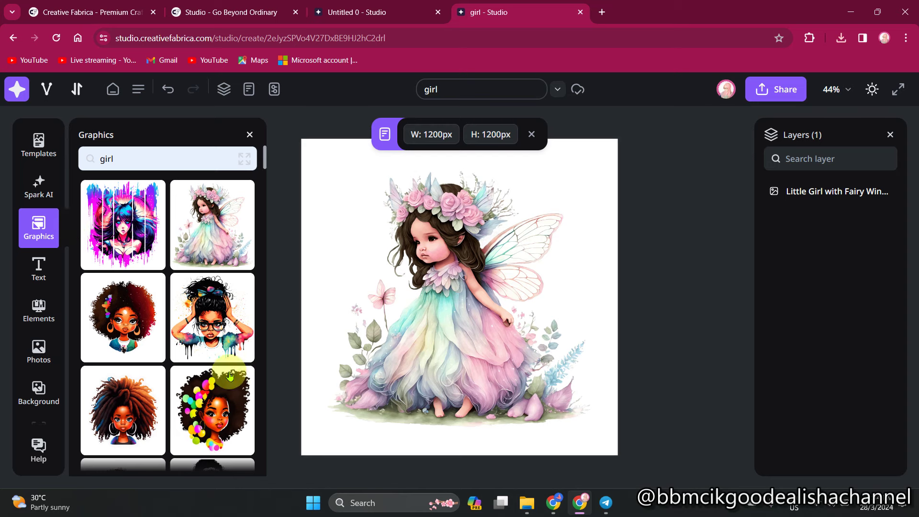
{"action": "scroll", "coordinate": [207, 368], "scroll_direction": "down", "scroll_amount": 3}
{"action": "scroll", "coordinate": [207, 369], "scroll_direction": "down", "scroll_amount": 3}
{"action": "scroll", "coordinate": [206, 368], "scroll_direction": "down", "scroll_amount": 2}
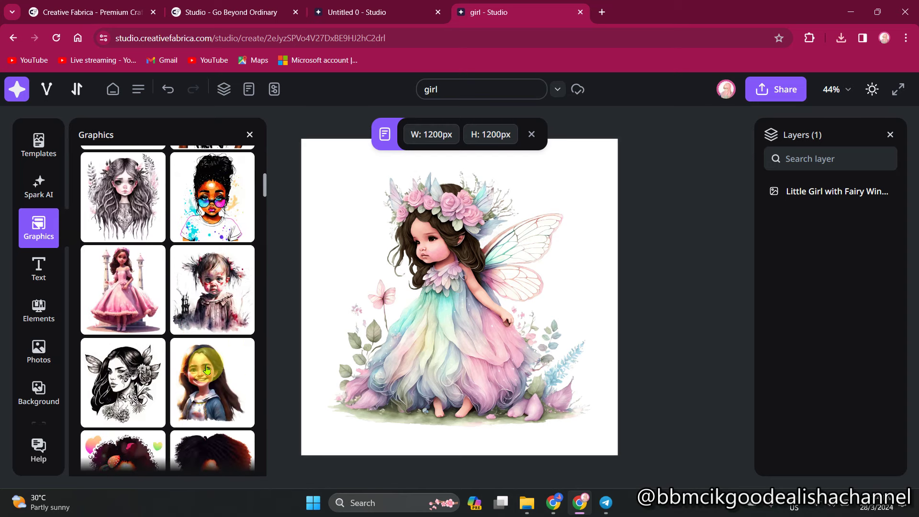
{"action": "scroll", "coordinate": [152, 352], "scroll_direction": "down", "scroll_amount": 3}
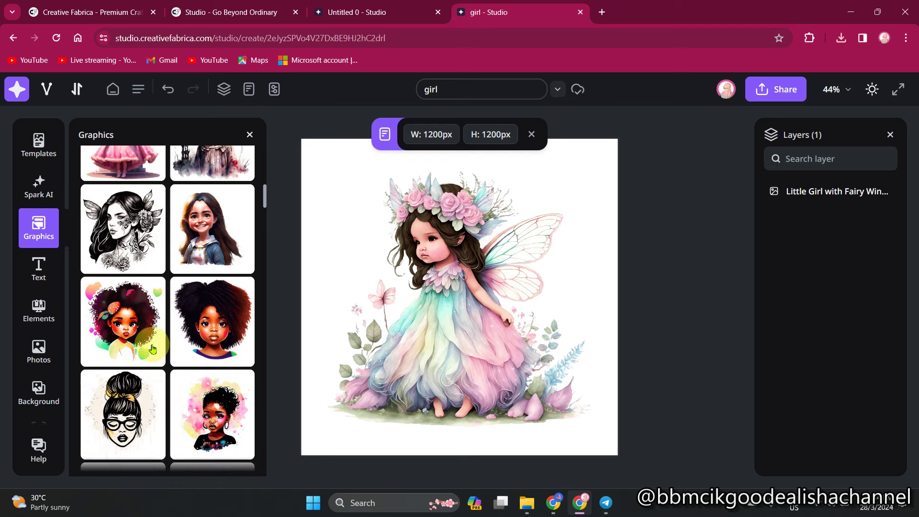
{"action": "scroll", "coordinate": [151, 351], "scroll_direction": "down", "scroll_amount": 1}
{"action": "scroll", "coordinate": [162, 333], "scroll_direction": "down", "scroll_amount": 3}
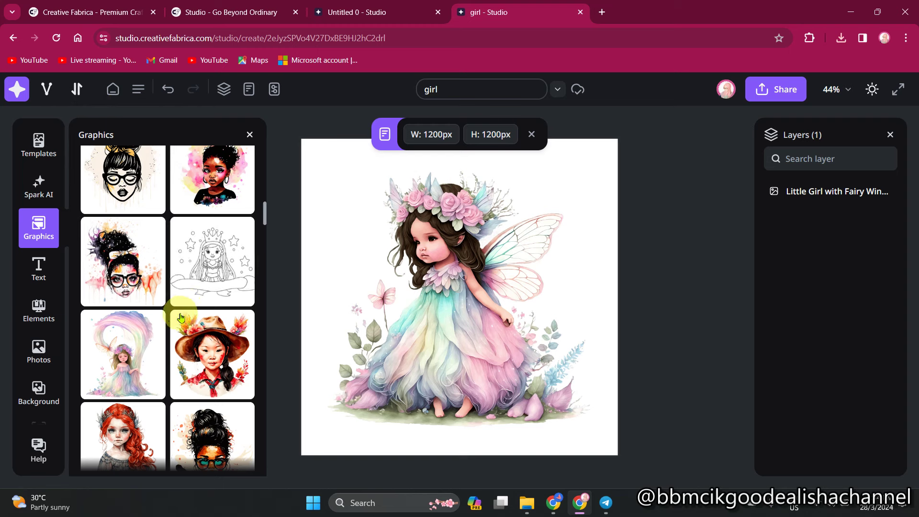
{"action": "left_click", "coordinate": [450, 291]}
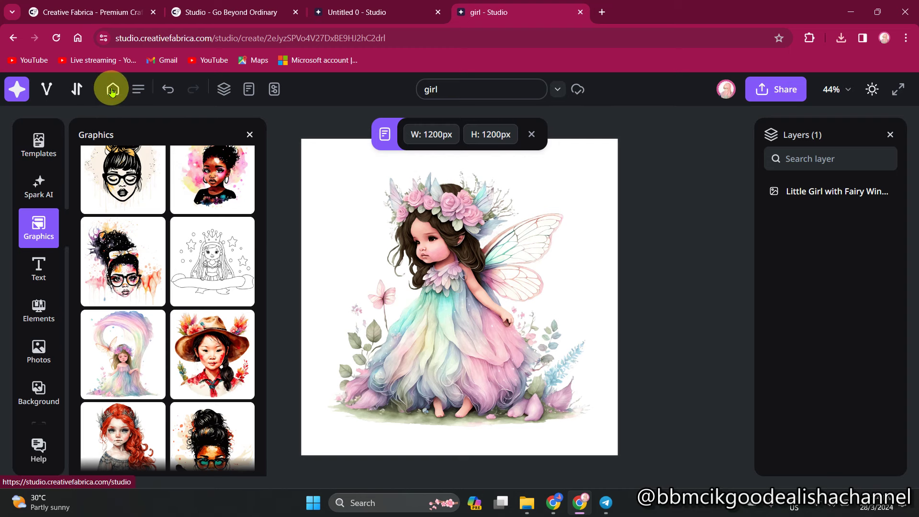
From Home, create a new Social Media > Instagram Post (Square) 1080 × 1080 px design.
{"action": "left_click", "coordinate": [111, 90]}
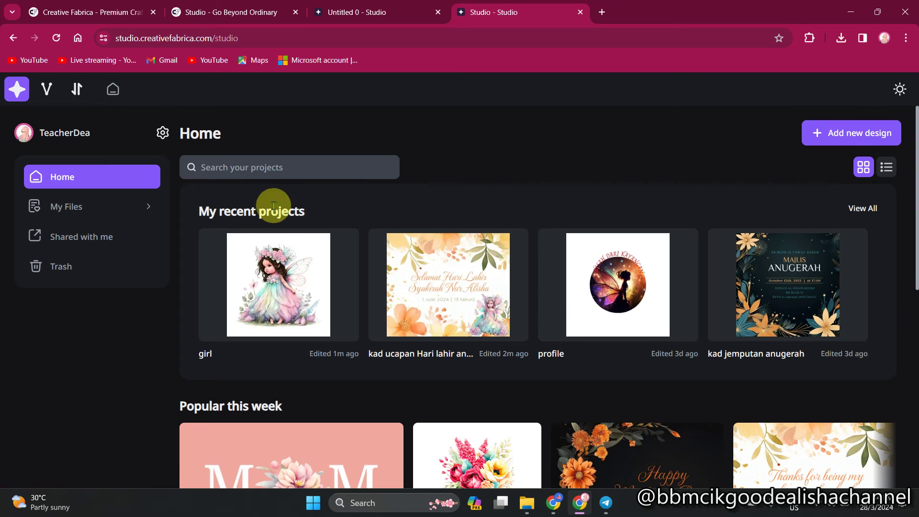
{"action": "left_click", "coordinate": [851, 139]}
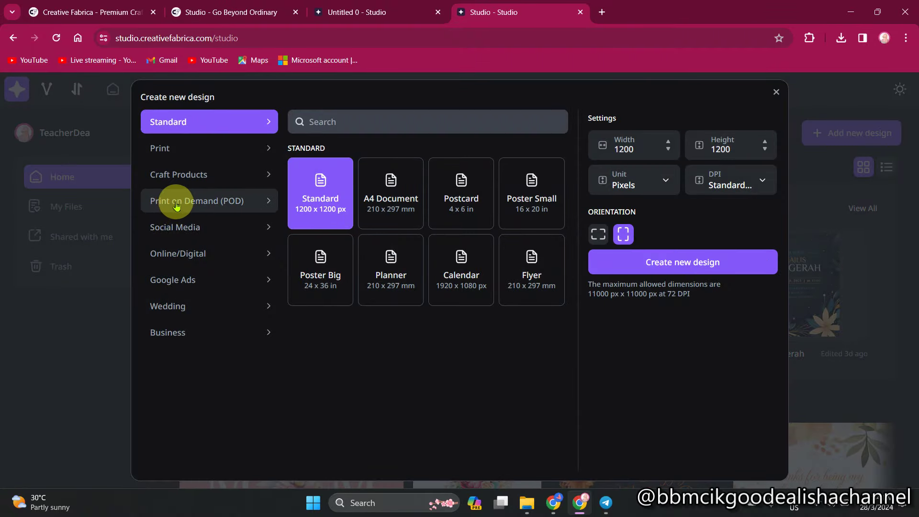
{"action": "left_click", "coordinate": [177, 228]}
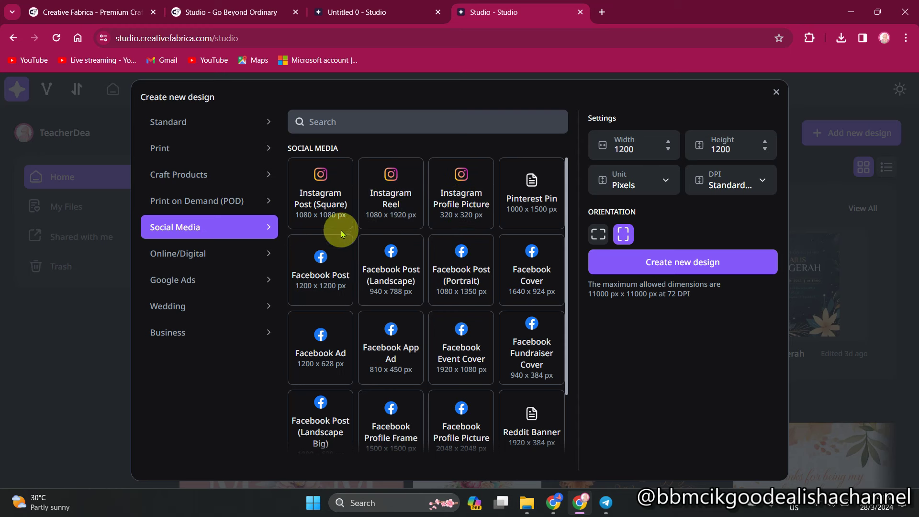
{"action": "left_click", "coordinate": [316, 200]}
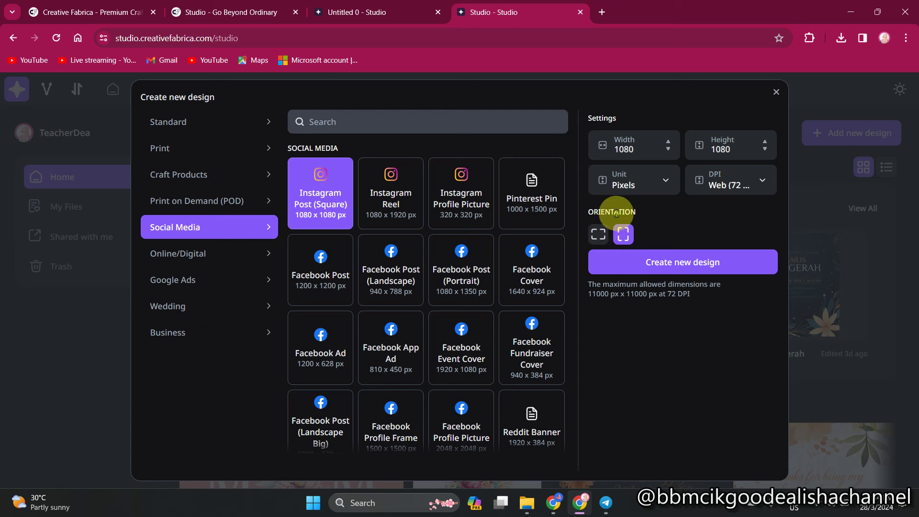
{"action": "left_click", "coordinate": [680, 262]}
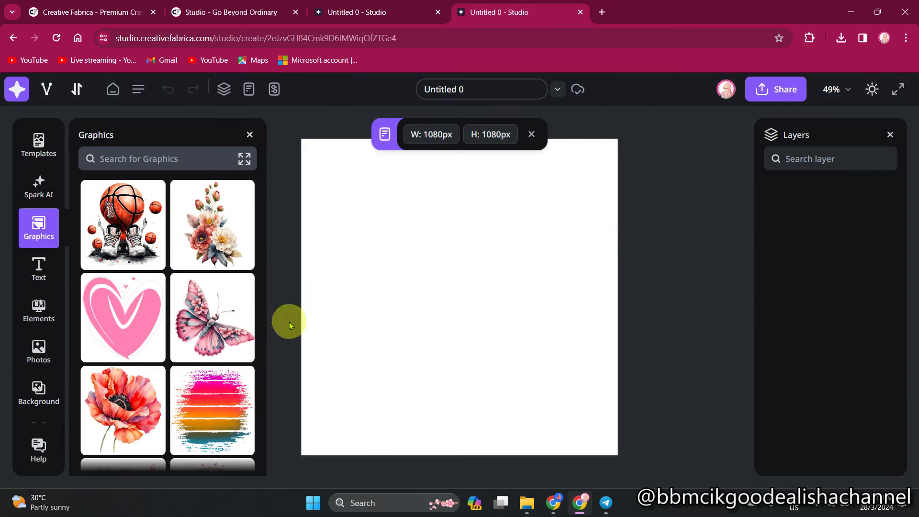
Browse the Instagram Posts templates and choose 'Instagram Post - Anniversary Sale'.
{"action": "left_click", "coordinate": [39, 144]}
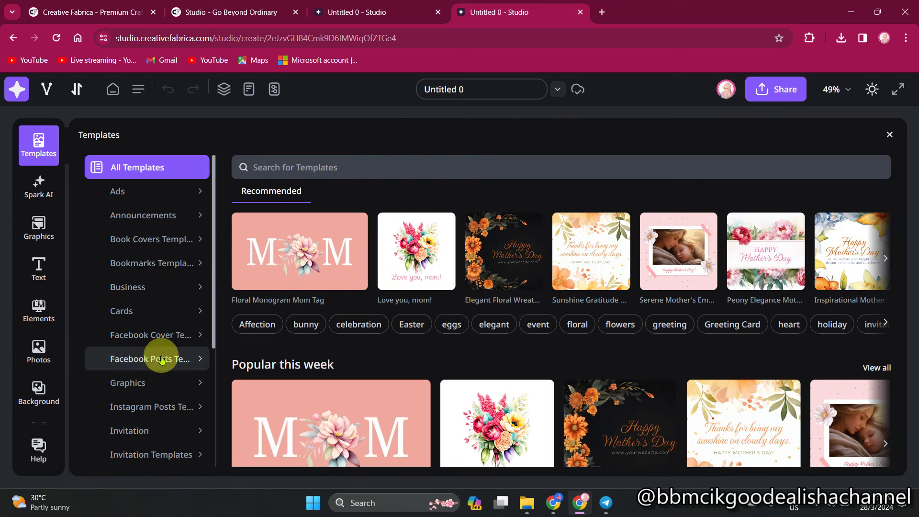
{"action": "left_click", "coordinate": [146, 407]}
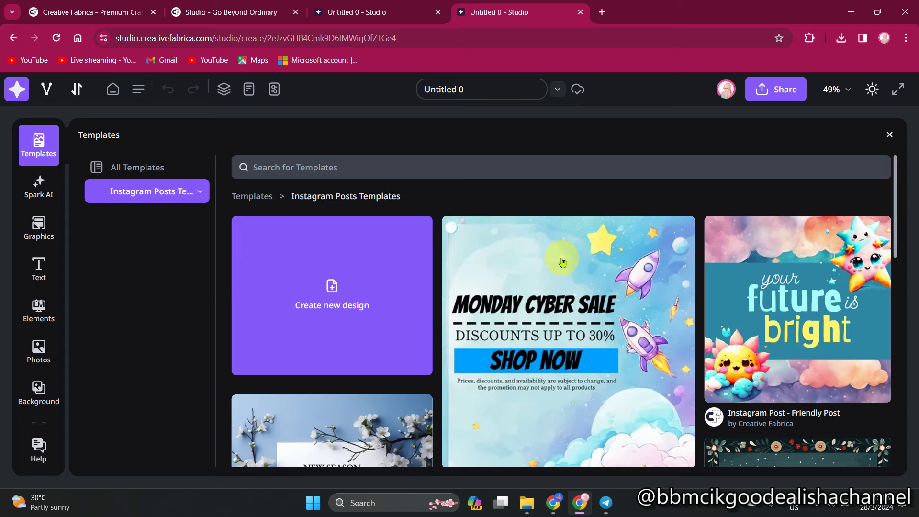
{"action": "scroll", "coordinate": [554, 277], "scroll_direction": "down", "scroll_amount": 2}
{"action": "scroll", "coordinate": [554, 277], "scroll_direction": "down", "scroll_amount": 3}
{"action": "scroll", "coordinate": [554, 280], "scroll_direction": "up", "scroll_amount": 2}
{"action": "scroll", "coordinate": [554, 282], "scroll_direction": "down", "scroll_amount": 4}
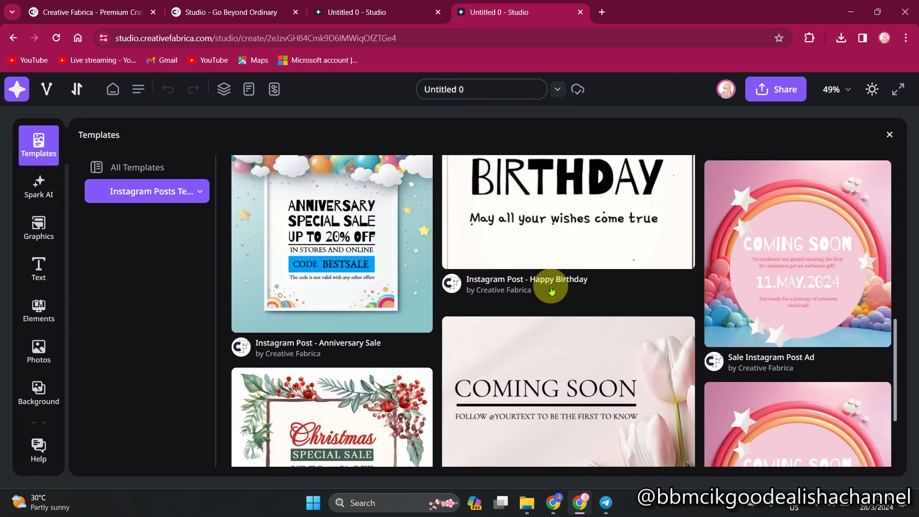
{"action": "scroll", "coordinate": [553, 287], "scroll_direction": "down", "scroll_amount": 2}
{"action": "scroll", "coordinate": [553, 291], "scroll_direction": "down", "scroll_amount": 1}
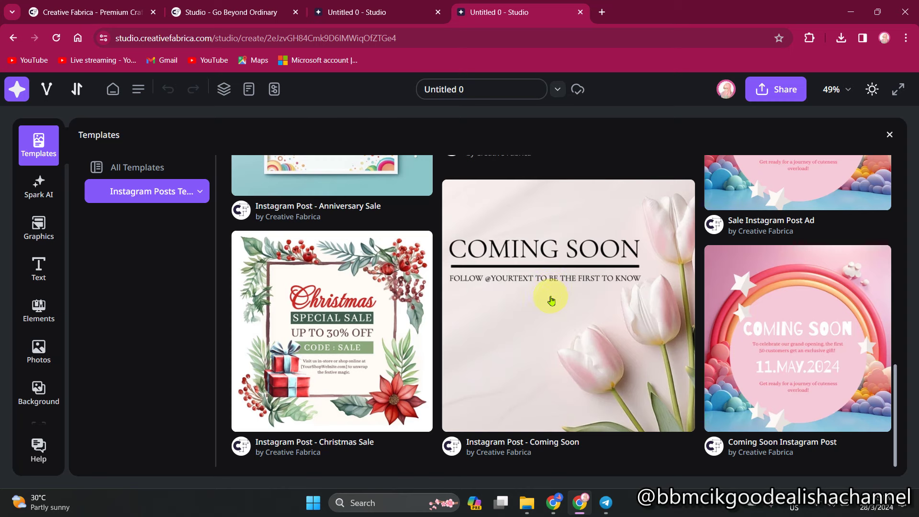
{"action": "scroll", "coordinate": [552, 300], "scroll_direction": "up", "scroll_amount": 3}
{"action": "scroll", "coordinate": [587, 291], "scroll_direction": "up", "scroll_amount": 1}
{"action": "scroll", "coordinate": [592, 290], "scroll_direction": "down", "scroll_amount": 4}
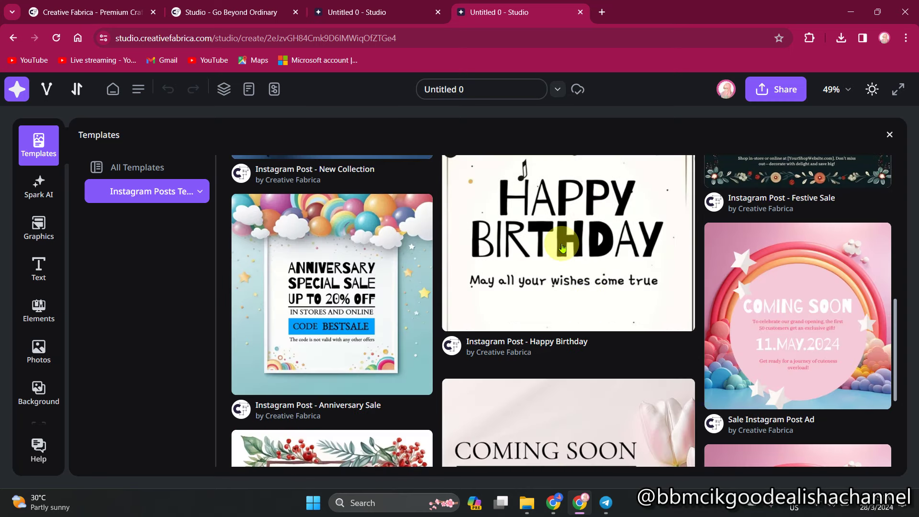
{"action": "left_click", "coordinate": [316, 262]}
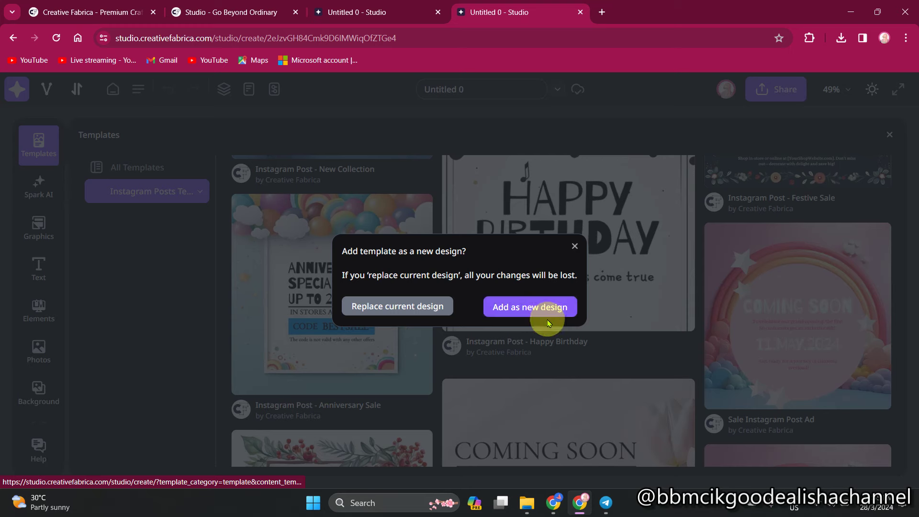
Apply the Anniversary Sale template and replace its headline with 'Selamat Hari'.
{"action": "left_click", "coordinate": [404, 306]}
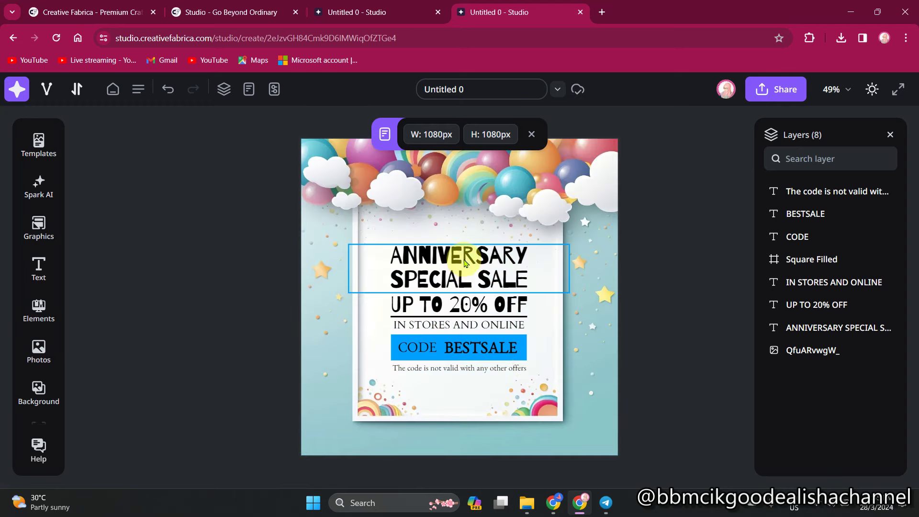
{"action": "left_click", "coordinate": [505, 272]}
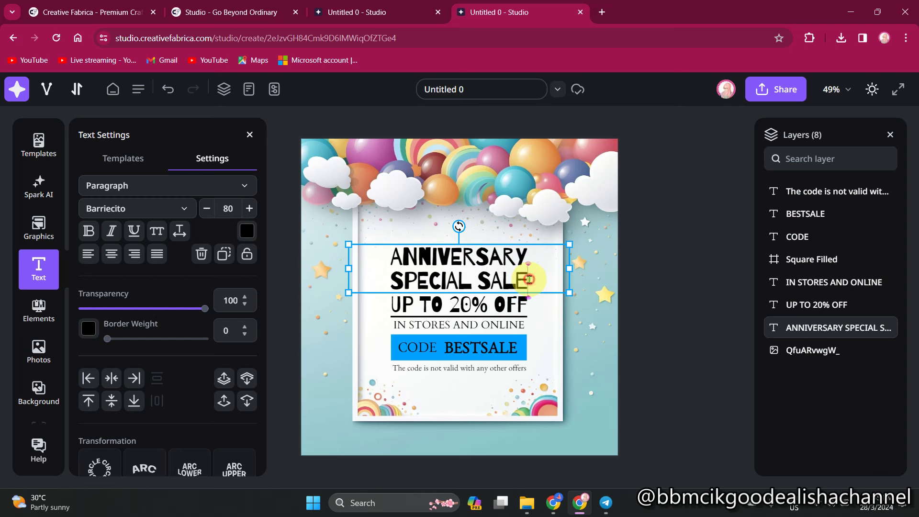
{"action": "left_click", "coordinate": [401, 264]}
{"action": "left_click_drag", "start_coordinate": [386, 256], "coordinate": [532, 274]}
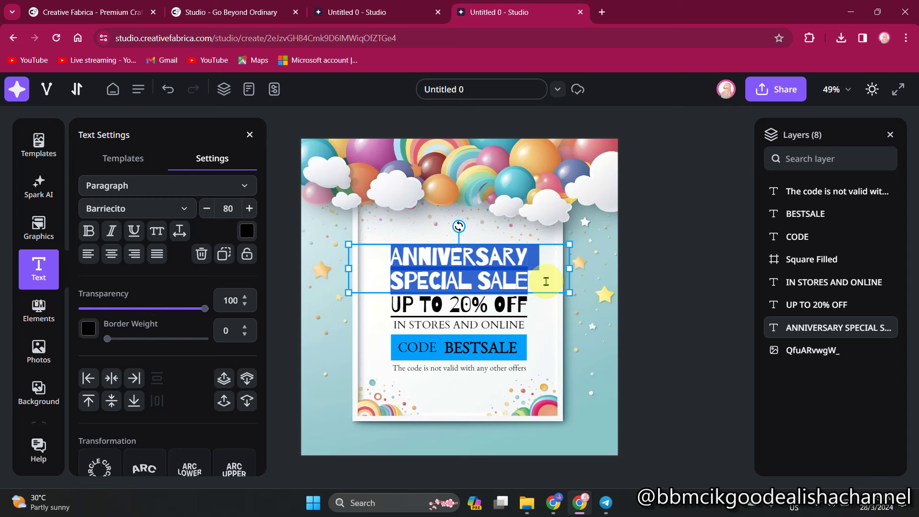
{"action": "type", "text": "s"}
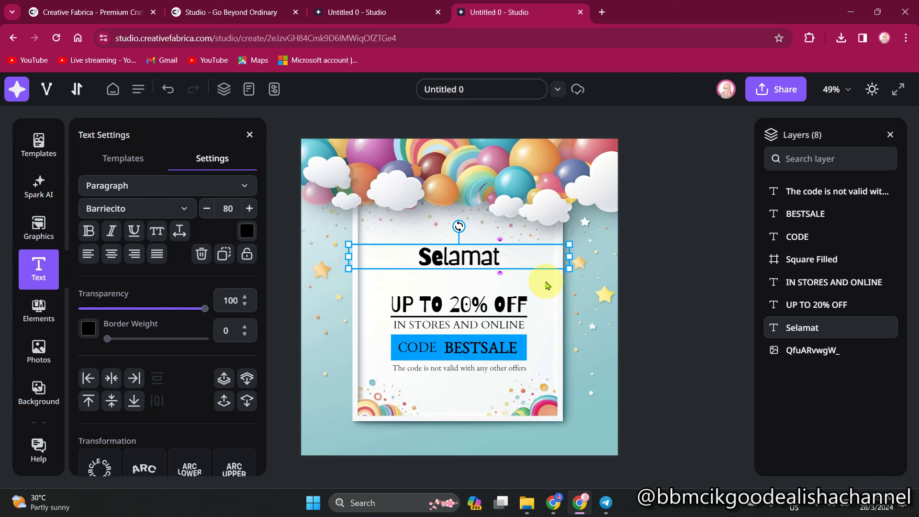
{"action": "type", "text": " Hari"}
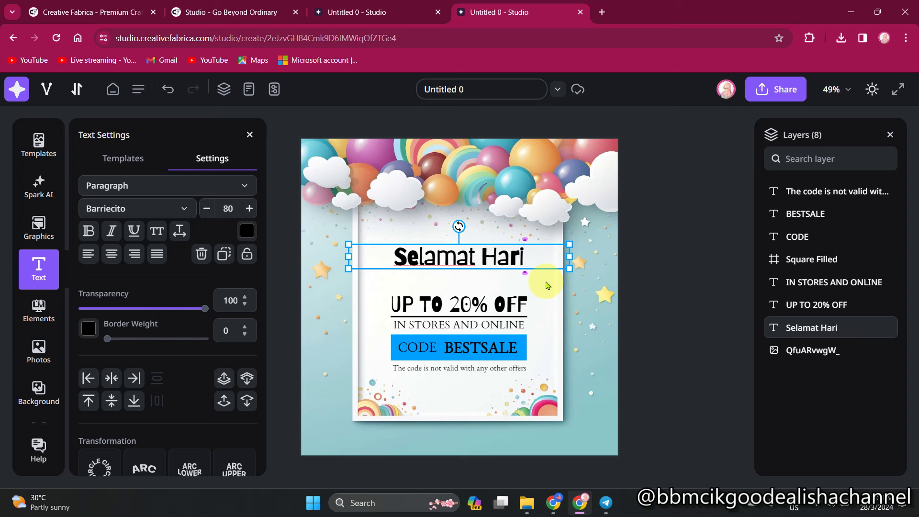
Replace the UP TO 20% OFF text with 'Lahir' plus the birthday girl's correctly spelled name.
{"action": "left_click", "coordinate": [528, 302]}
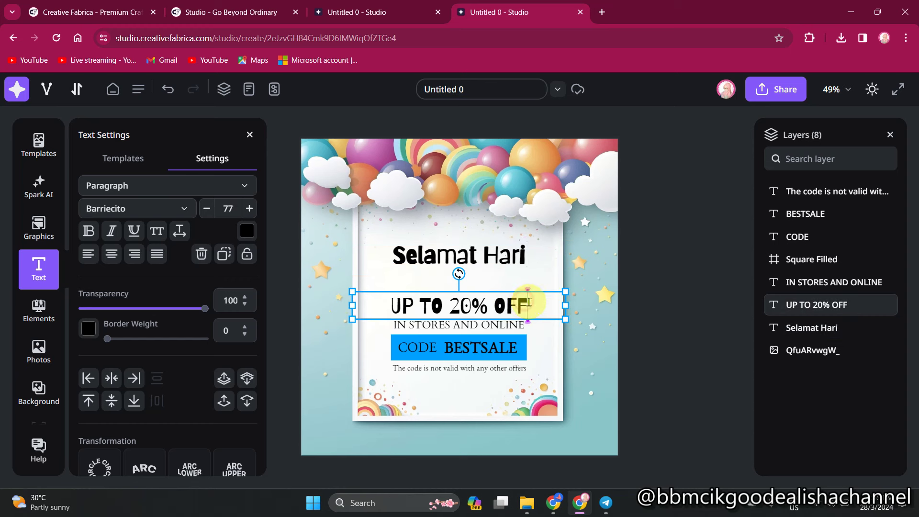
{"action": "key", "text": "BackSpace"}
{"action": "key", "text": "BackSpace"}
{"action": "key", "text": "BackSpace"}
{"action": "key", "text": "BackSpace"}
{"action": "type", "text": "Lahi"}
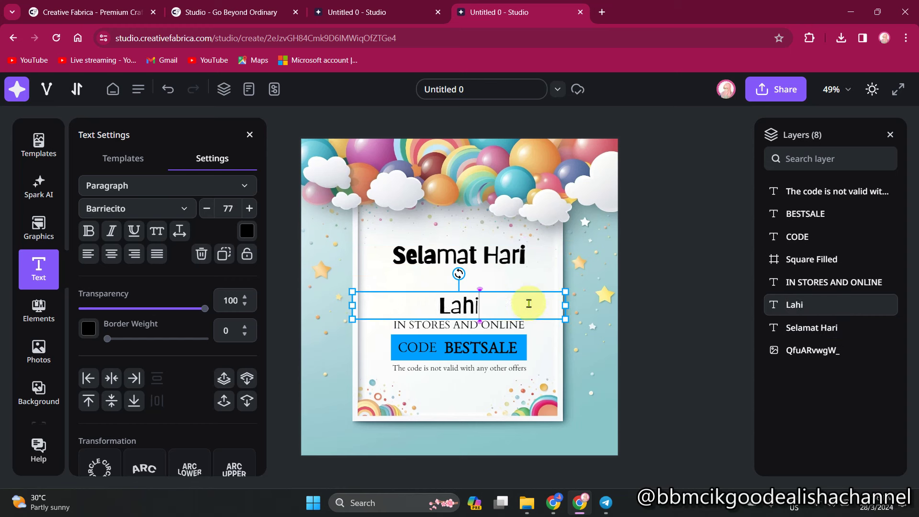
{"action": "type", "text": "r"}
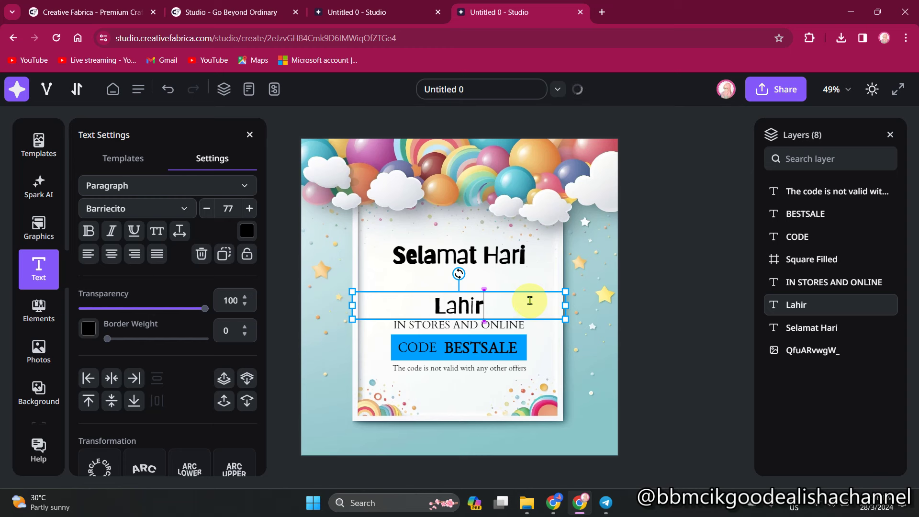
{"action": "type", "text": " Al"}
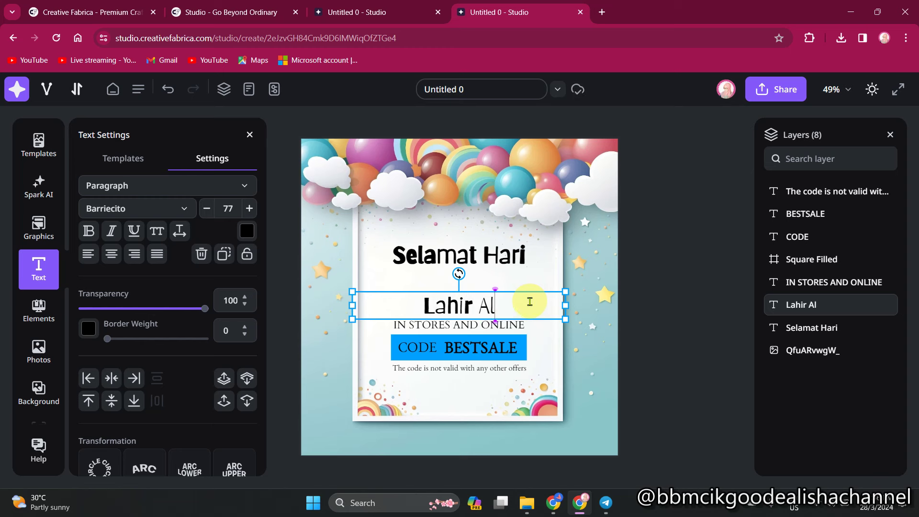
{"action": "type", "text": "ihsa"}
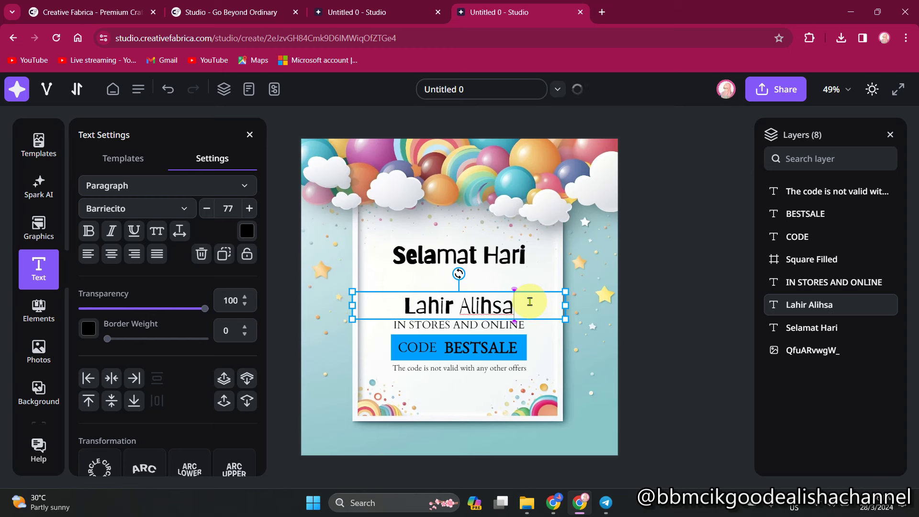
{"action": "key", "text": "BackSpace"}
{"action": "key", "text": "BackSpace"}
{"action": "key", "text": "BackSpace"}
{"action": "key", "text": "BackSpace"}
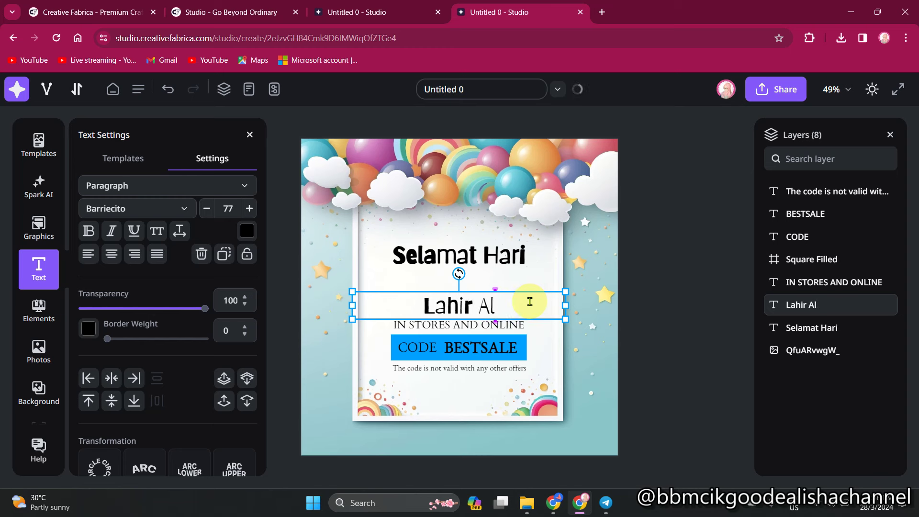
{"action": "type", "text": "isha"}
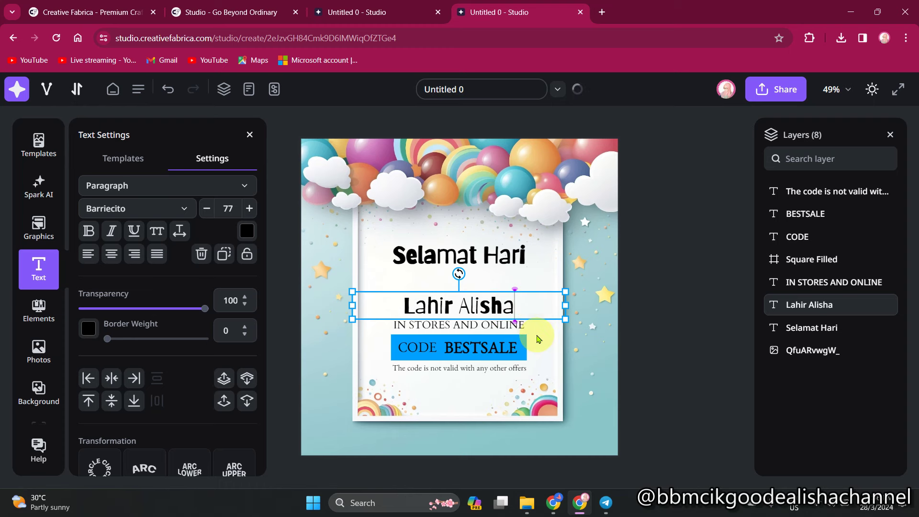
{"action": "left_click", "coordinate": [593, 338]}
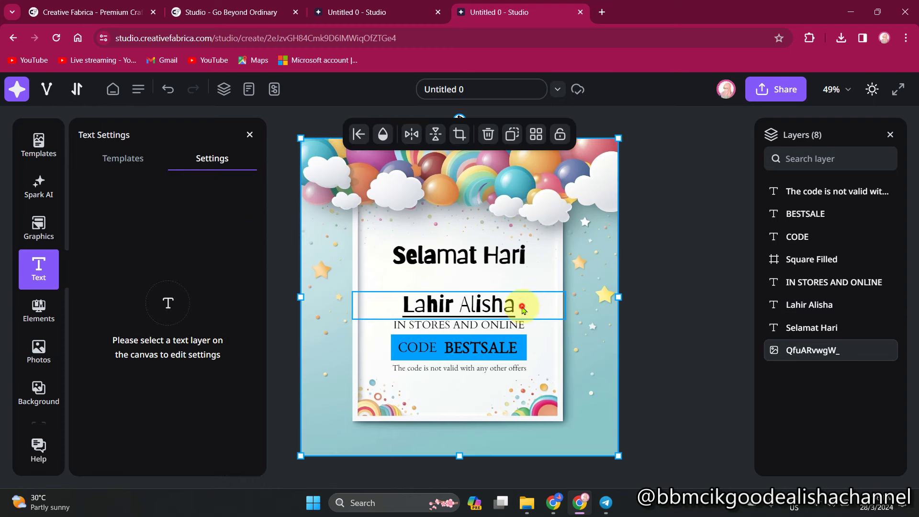
Move the name line up and change IN STORES AND ONLINE to 'Semoga berbahagia selalu'.
{"action": "left_click_drag", "start_coordinate": [531, 307], "coordinate": [530, 287]}
{"action": "left_click", "coordinate": [537, 344]}
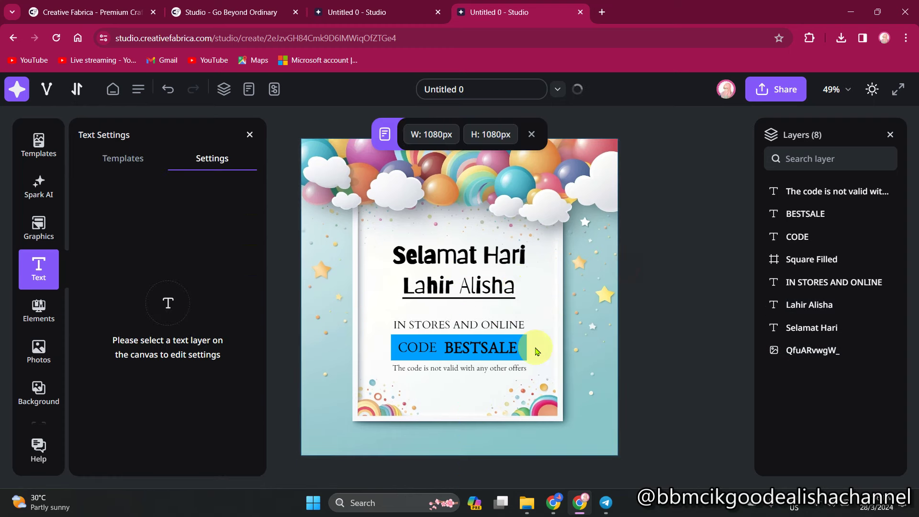
{"action": "left_click", "coordinate": [536, 329]}
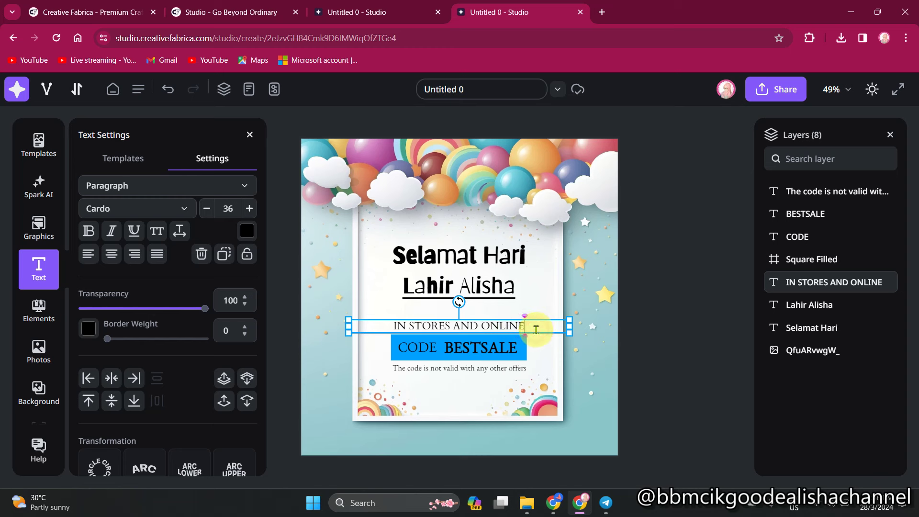
{"action": "left_click_drag", "start_coordinate": [536, 329], "coordinate": [349, 339]}
{"action": "type", "text": "s"}
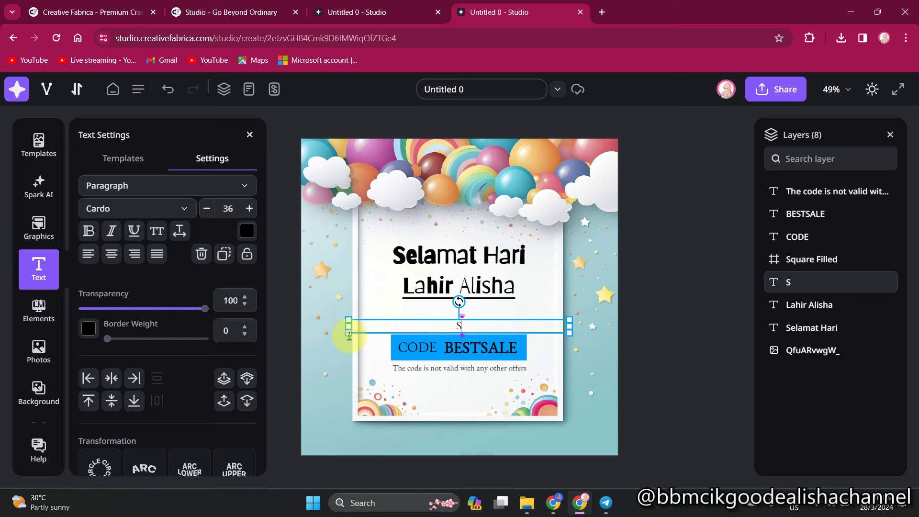
{"action": "type", "text": "emoga berbah"}
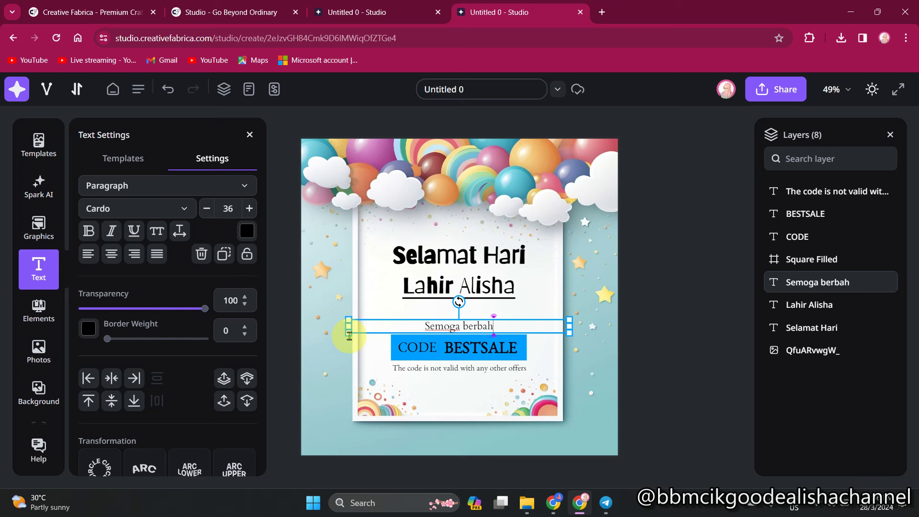
{"action": "type", "text": "agia sel"}
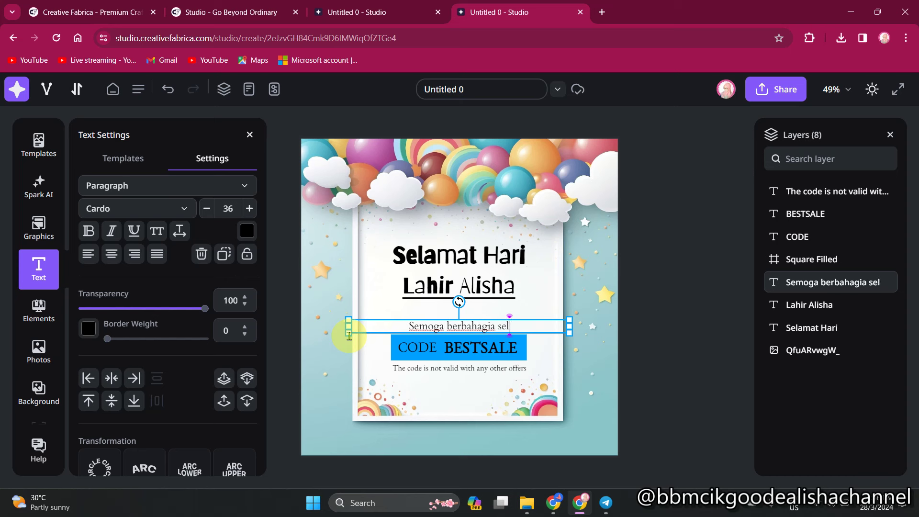
{"action": "type", "text": "alu"}
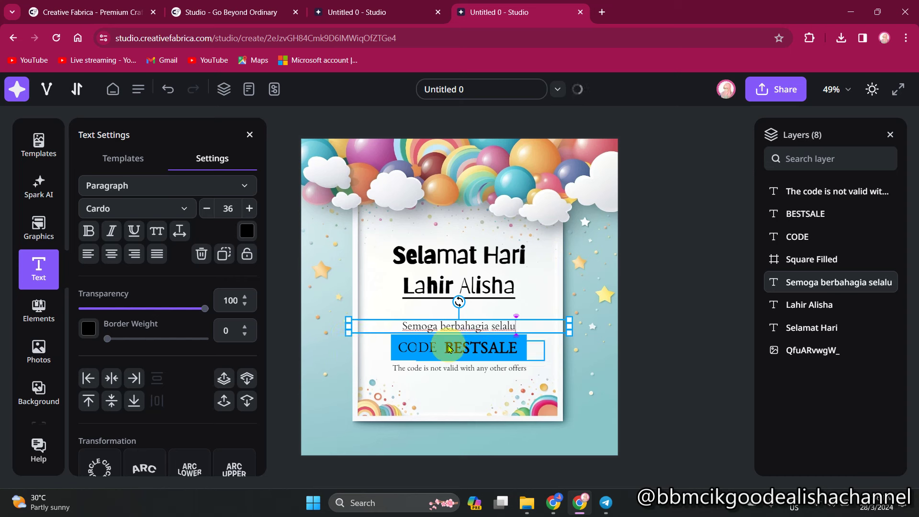
Delete the BESTSALE and CODE texts and save the design with Ctrl+S.
{"action": "left_click", "coordinate": [511, 354]}
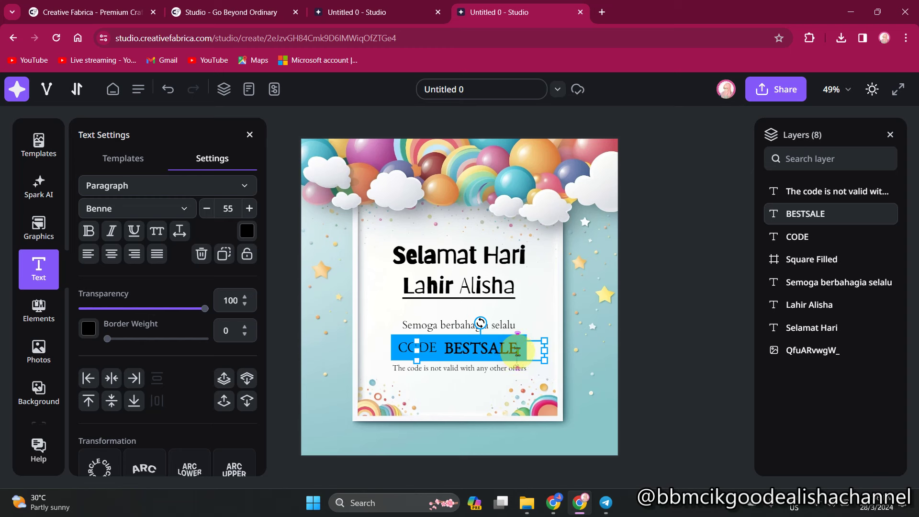
{"action": "key", "text": "BackSpace"}
{"action": "key", "text": "BackSpace"}
{"action": "key", "text": "BackSpace"}
{"action": "key", "text": "BackSpace"}
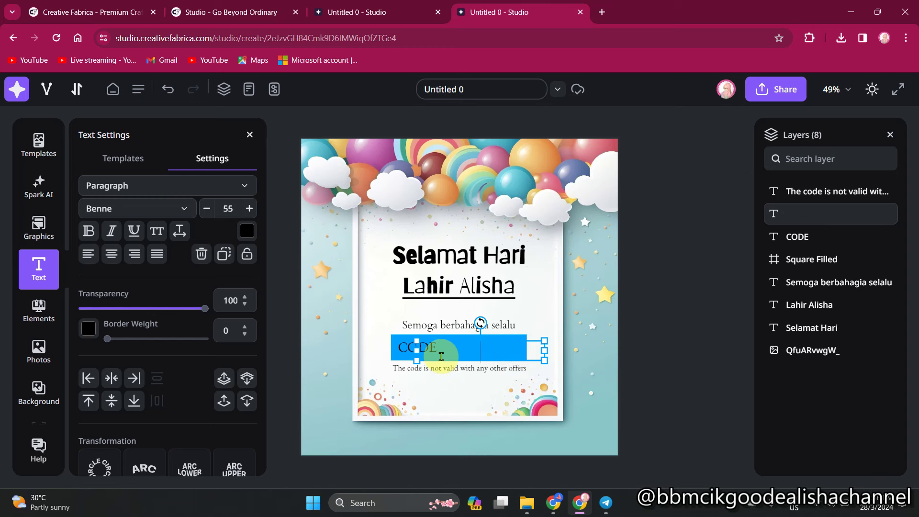
{"action": "left_click", "coordinate": [399, 352]}
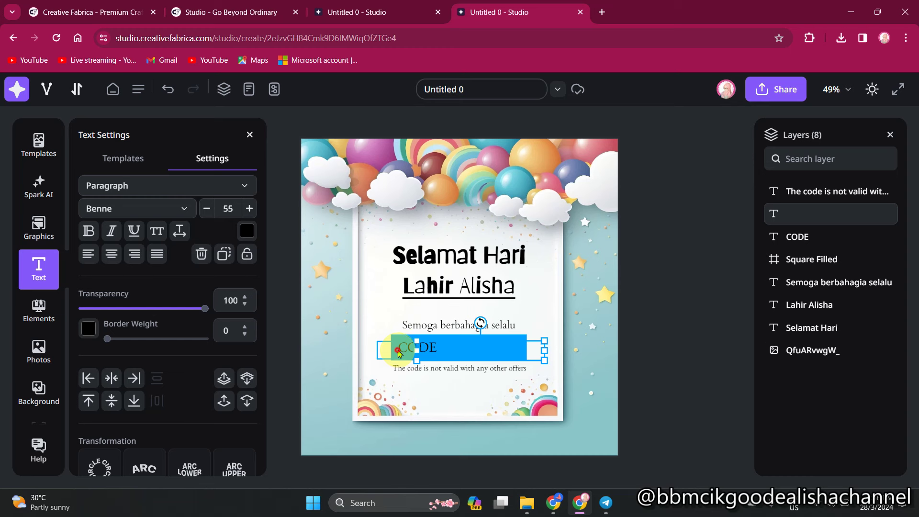
{"action": "left_click", "coordinate": [201, 254]}
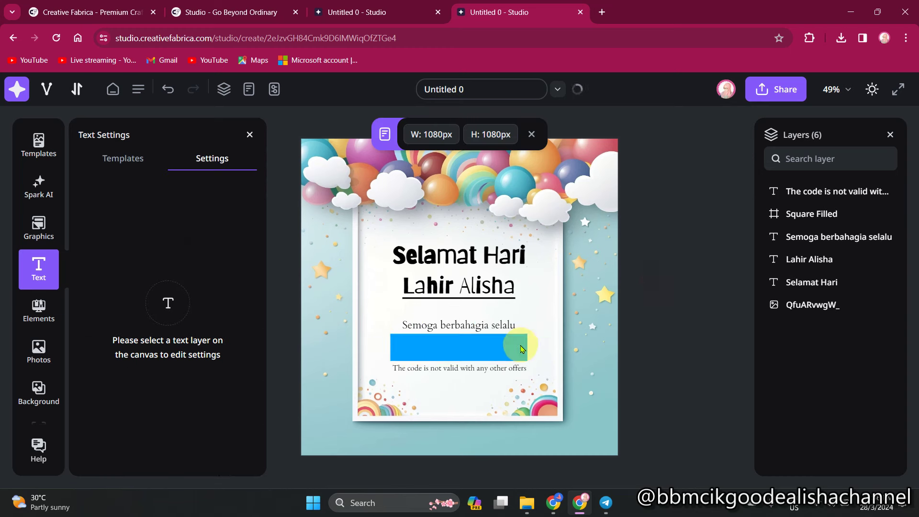
{"action": "left_click", "coordinate": [469, 355]}
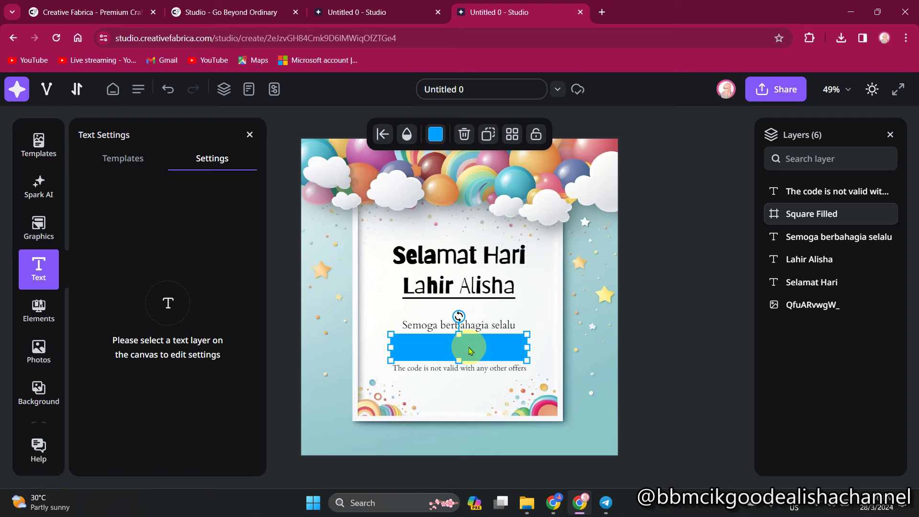
{"action": "key", "text": "ctrl+s"}
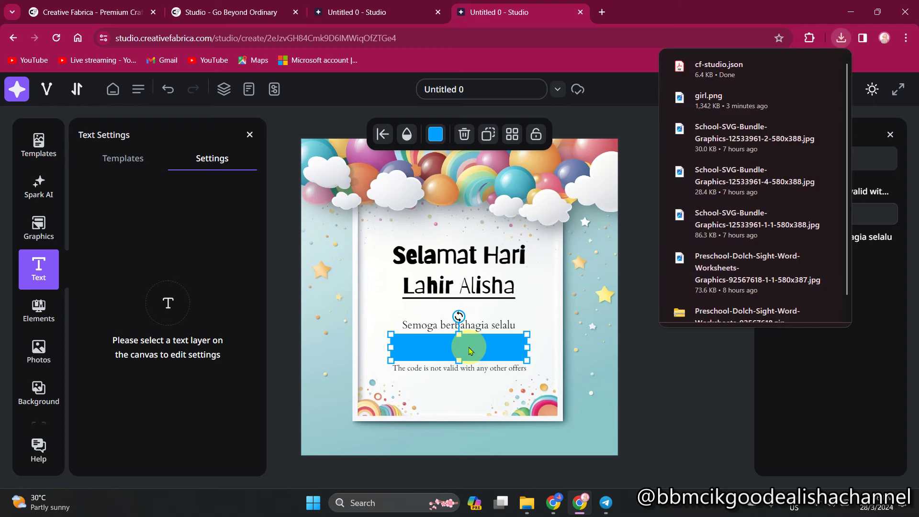
{"action": "left_click", "coordinate": [652, 311]}
Delete the 'The code is not valid' fine-print line and reselect the wish text.
{"action": "left_click", "coordinate": [490, 326]}
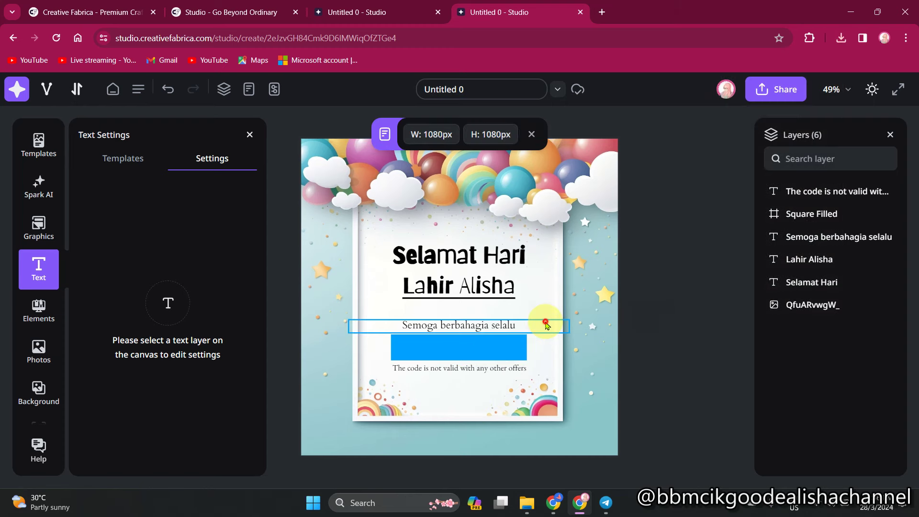
{"action": "left_click", "coordinate": [458, 371]}
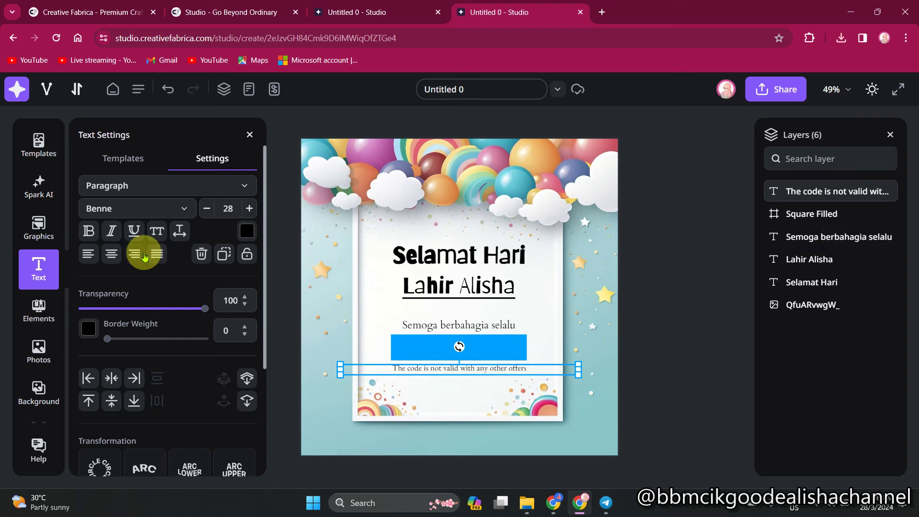
{"action": "left_click", "coordinate": [201, 254]}
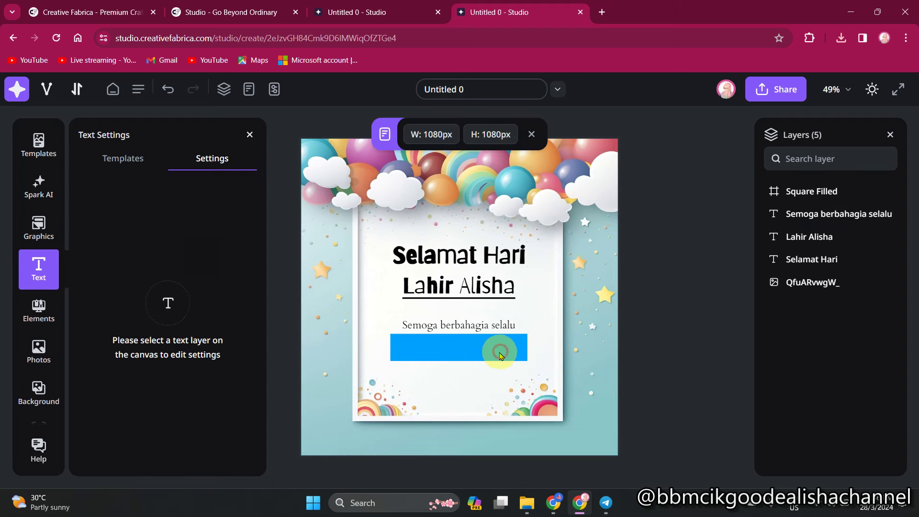
{"action": "left_click", "coordinate": [500, 355]}
{"action": "left_click", "coordinate": [492, 326]}
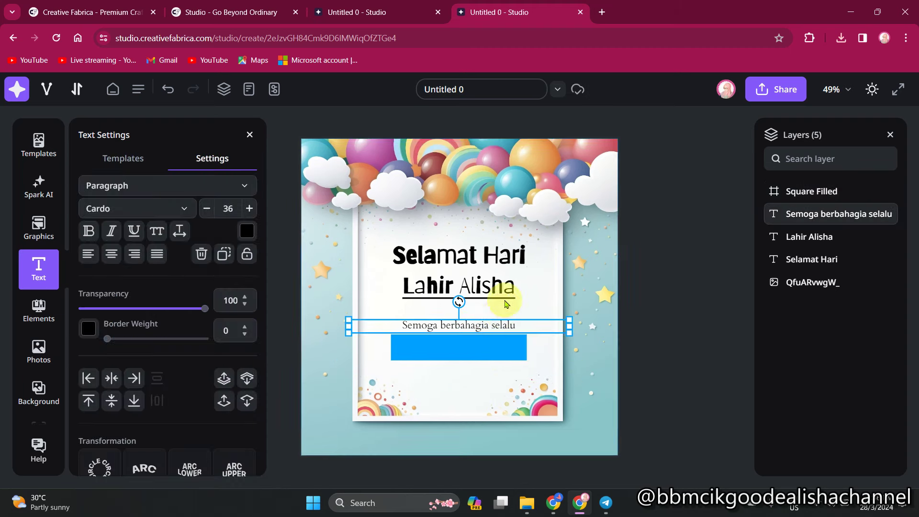
Duplicate the wish onto the blue bar and retype it as 'dan sentiasa dalam lindungan Allah s.w.t.'.
{"action": "left_click", "coordinate": [224, 255]}
{"action": "mouse_move", "coordinate": [478, 340]}
{"action": "left_mouse_down"}
{"action": "mouse_move", "coordinate": [498, 355]}
{"action": "mouse_move", "coordinate": [382, 342]}
{"action": "left_mouse_up"}
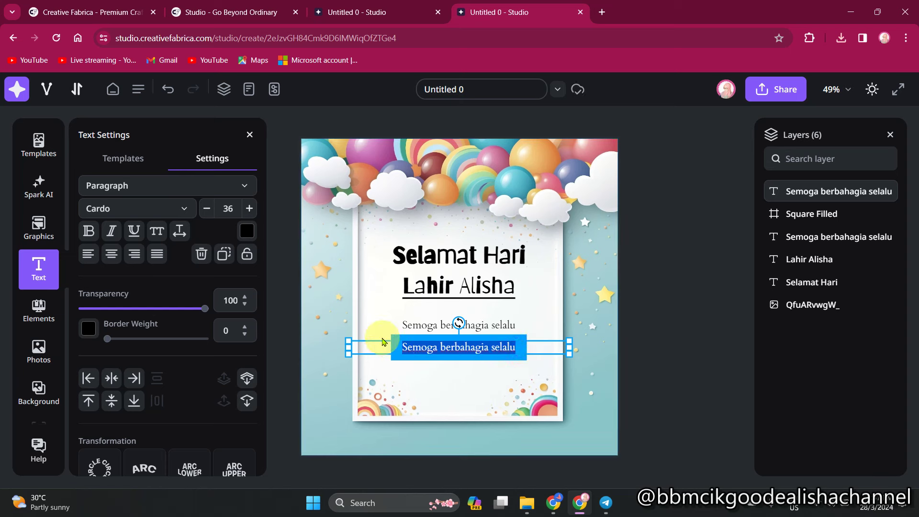
{"action": "type", "text": "dan sentiasa"}
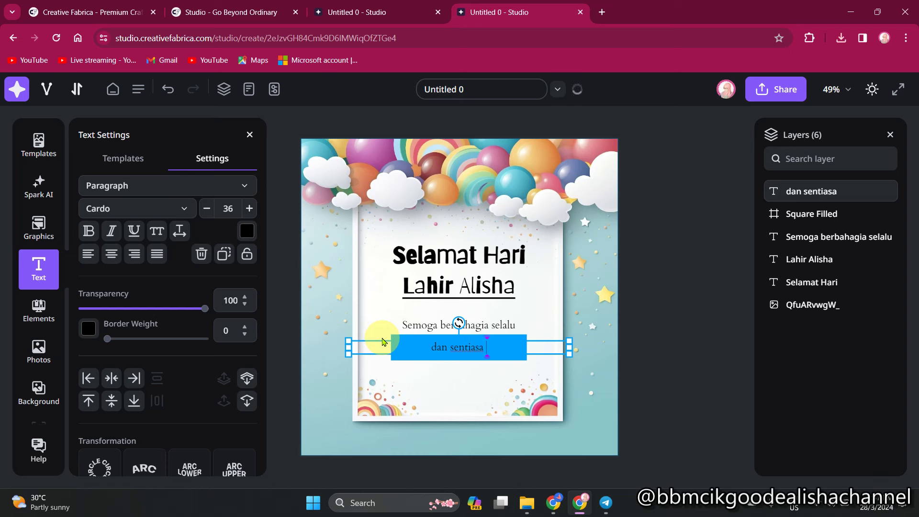
{"action": "type", "text": "lam lindun"}
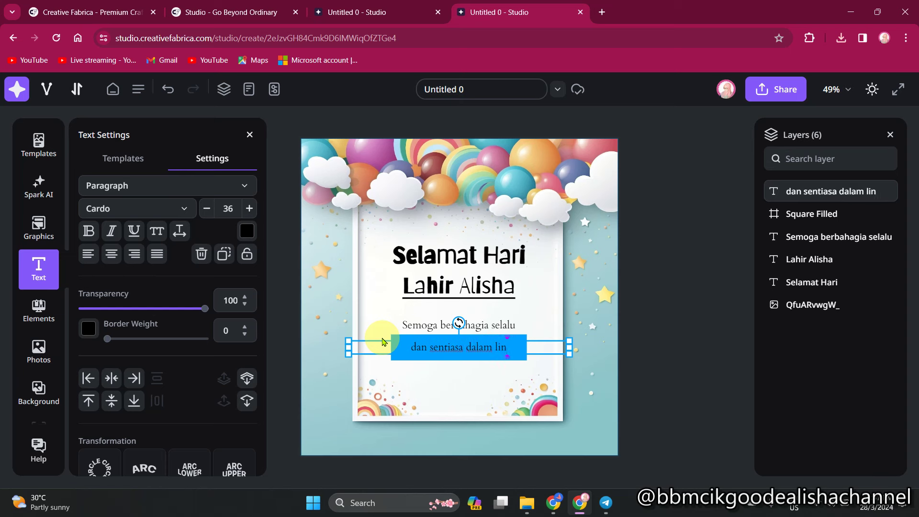
{"action": "type", "text": "gan A"}
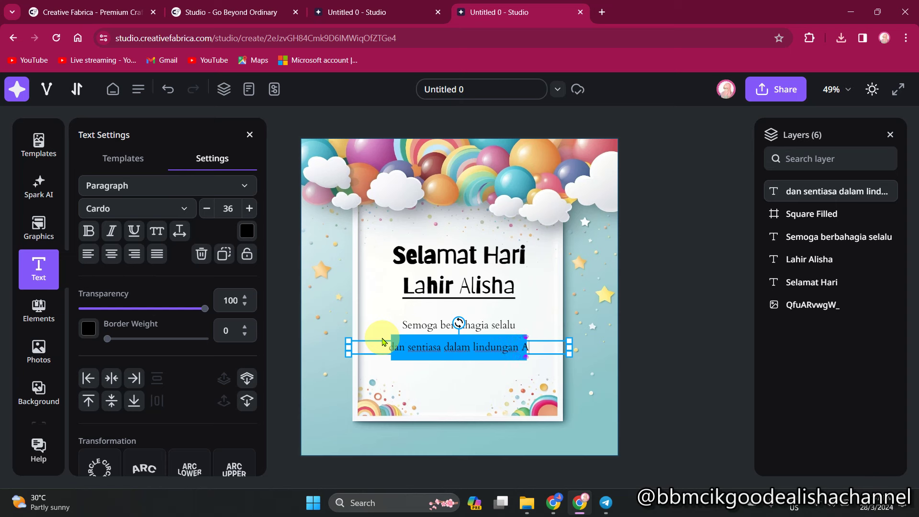
{"action": "type", "text": "llah s"}
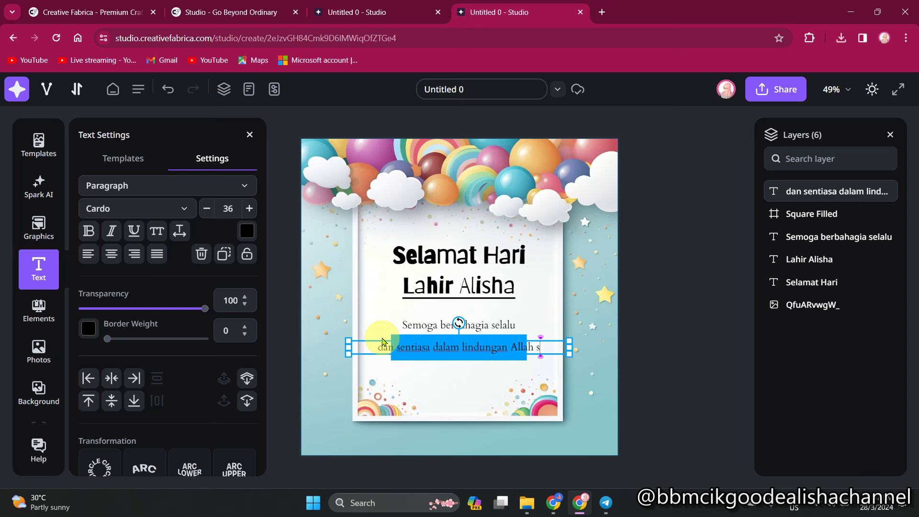
{"action": "type", "text": ".w.t."}
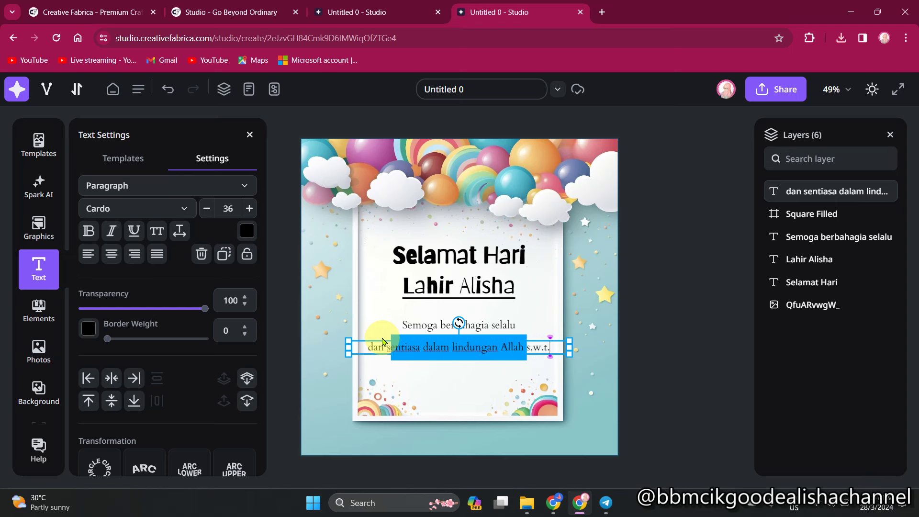
{"action": "left_click", "coordinate": [519, 362]}
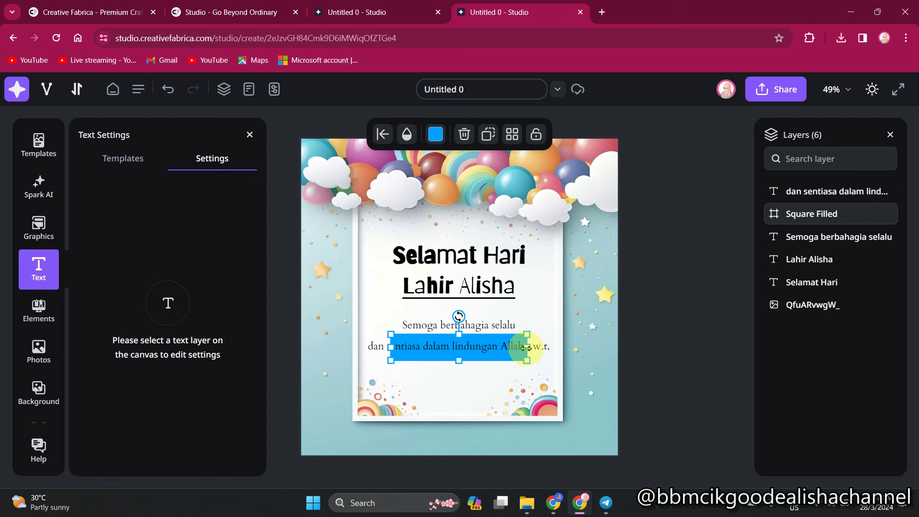
Widen the blue bar on both sides and recolour it pink.
{"action": "left_click_drag", "start_coordinate": [527, 347], "coordinate": [553, 349]}
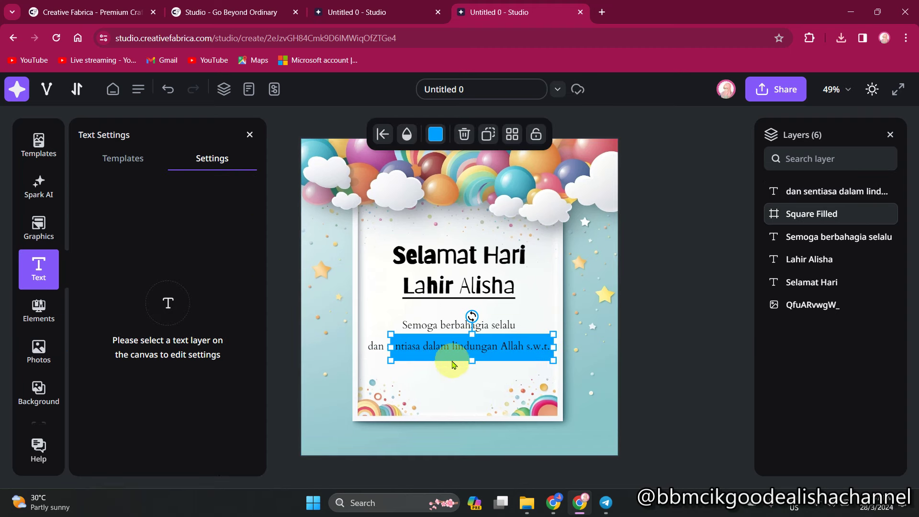
{"action": "left_click_drag", "start_coordinate": [391, 347], "coordinate": [362, 349]}
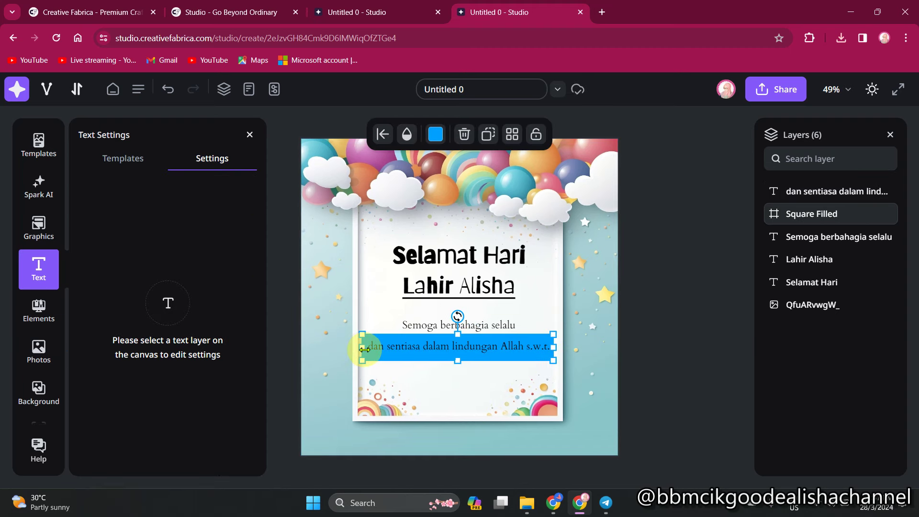
{"action": "left_click", "coordinate": [433, 134]}
{"action": "left_click", "coordinate": [434, 135]}
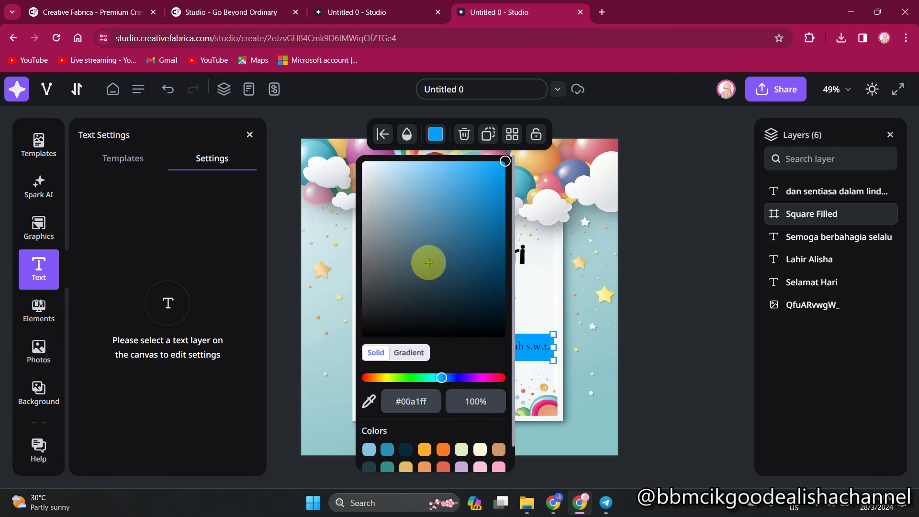
{"action": "left_click", "coordinate": [490, 378]}
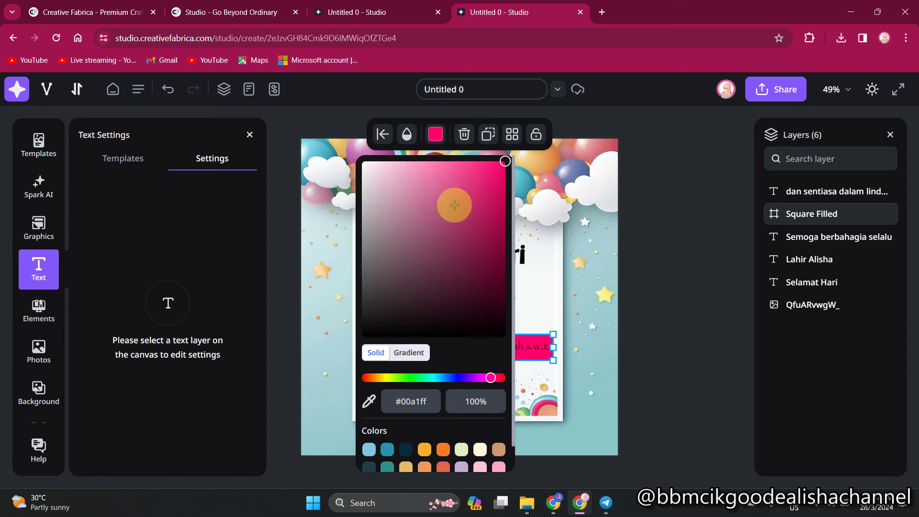
{"action": "left_click_drag", "start_coordinate": [505, 169], "coordinate": [496, 172]}
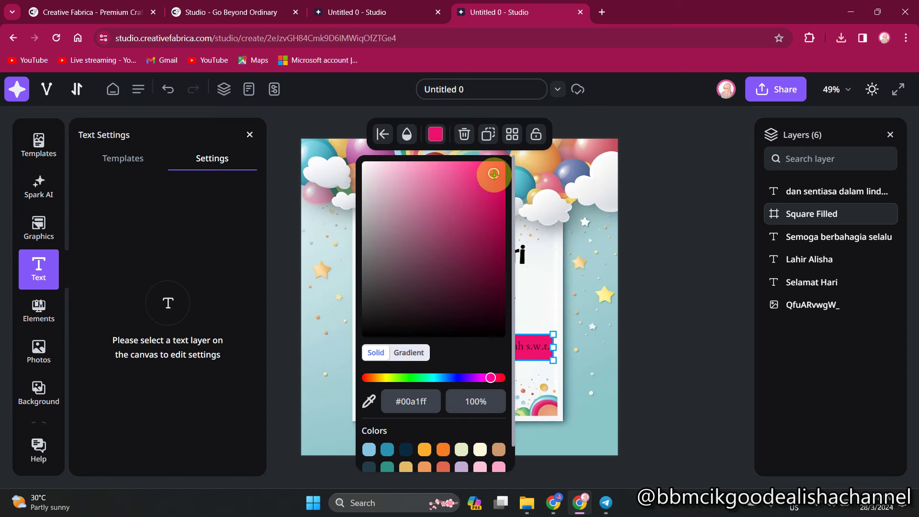
{"action": "left_click", "coordinate": [636, 260]}
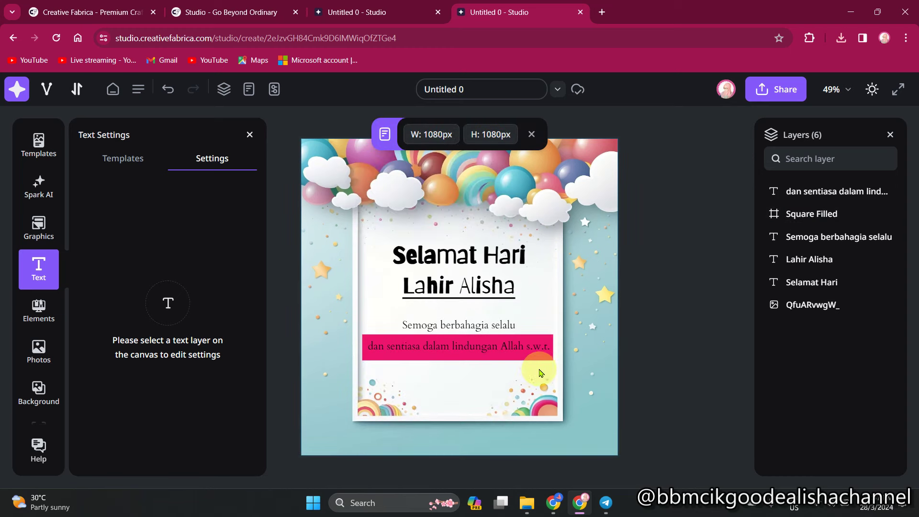
Make the 'dan sentiasa…' wish line text white.
{"action": "left_click", "coordinate": [526, 347]}
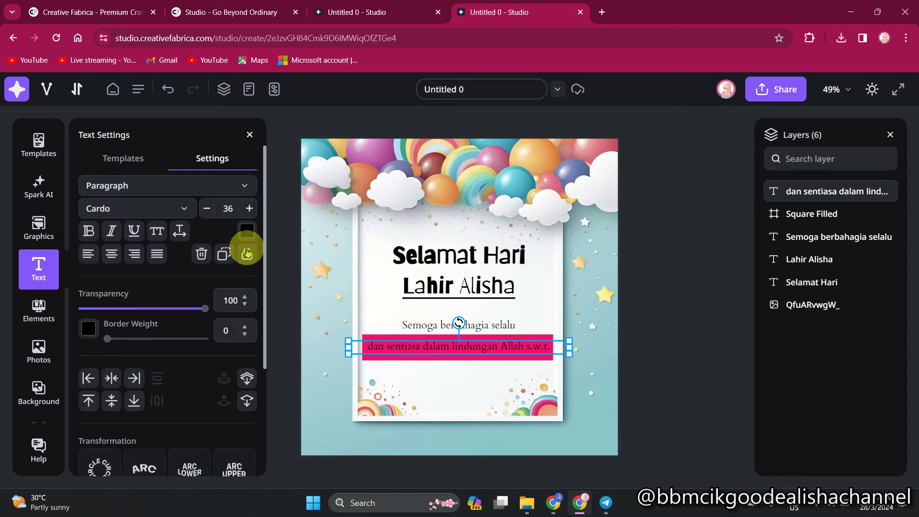
{"action": "left_click", "coordinate": [247, 233]}
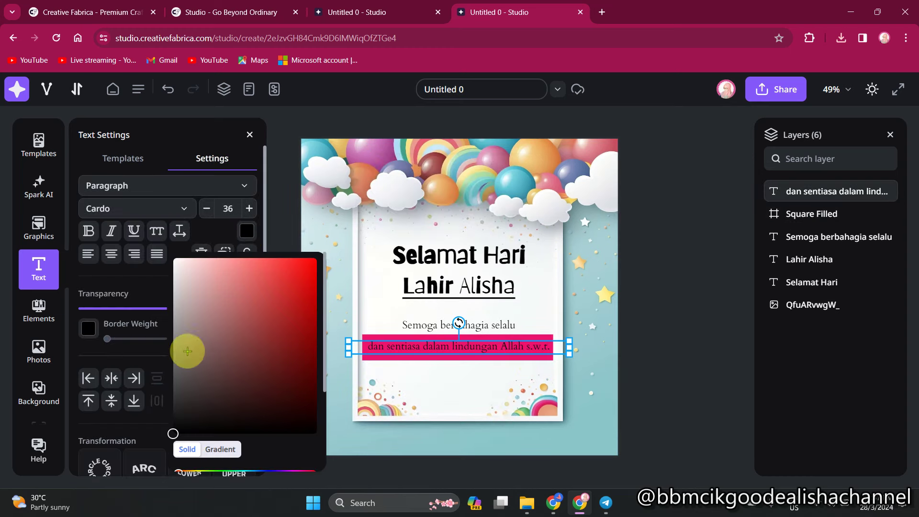
{"action": "scroll", "coordinate": [261, 406], "scroll_direction": "down", "scroll_amount": 1}
{"action": "left_click", "coordinate": [291, 458]}
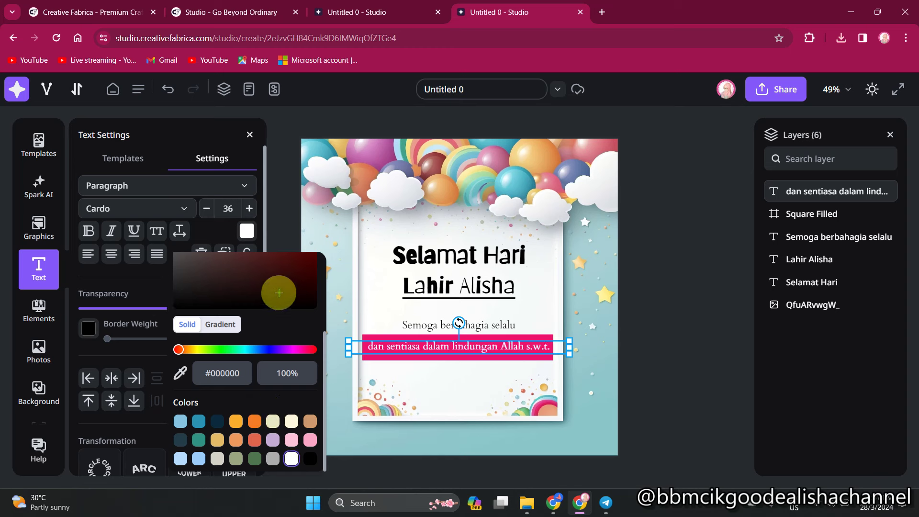
{"action": "scroll", "coordinate": [275, 293], "scroll_direction": "up", "scroll_amount": 3}
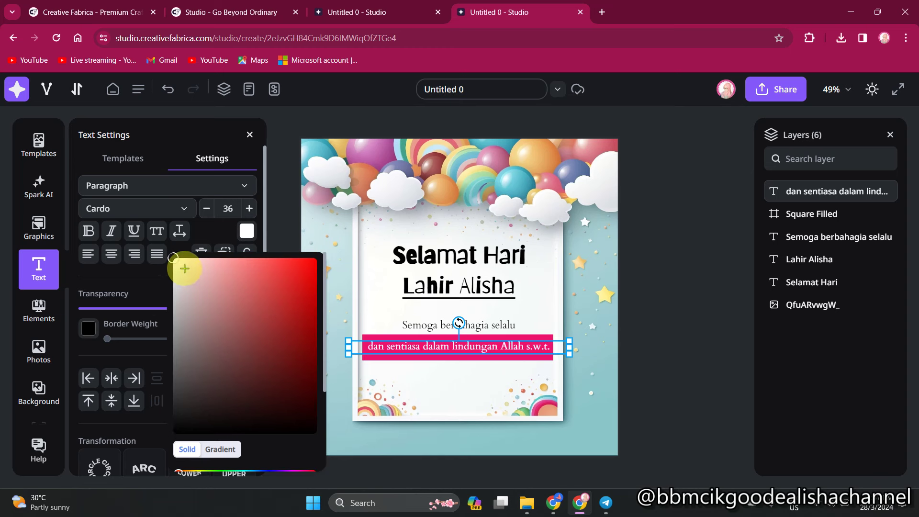
{"action": "left_click", "coordinate": [602, 295]}
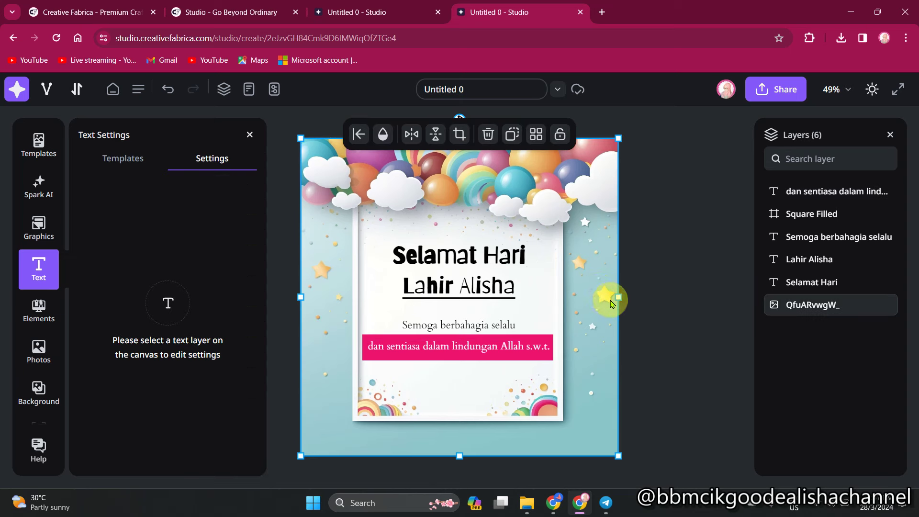
Add the Pink Butterfly graphic and shrink it to a small size.
{"action": "left_click", "coordinate": [55, 228]}
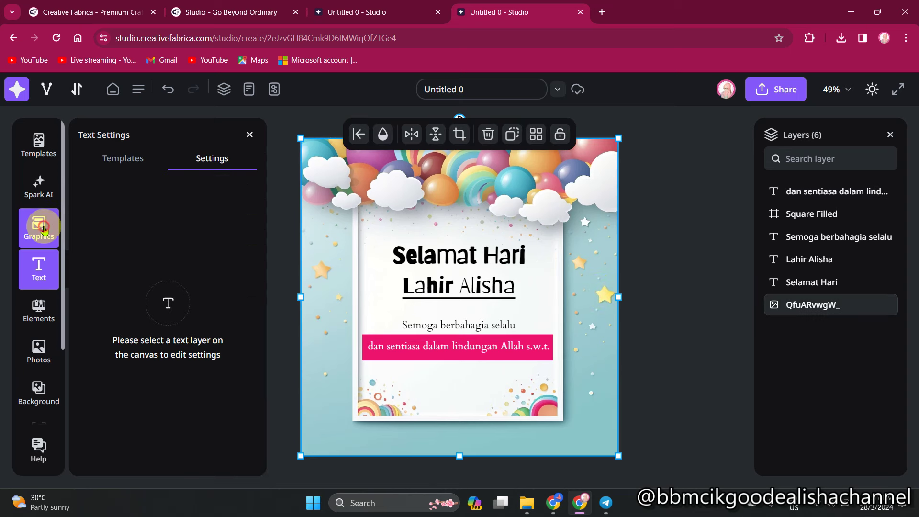
{"action": "left_click", "coordinate": [212, 317]}
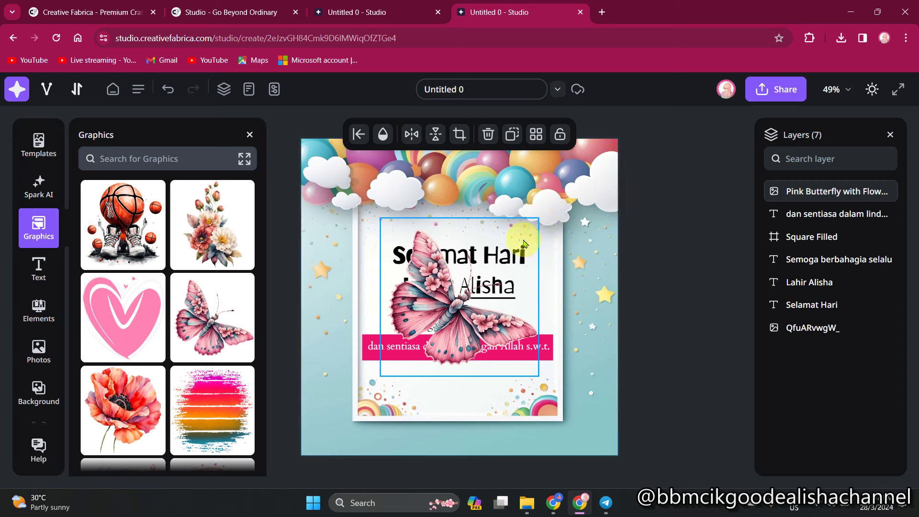
{"action": "left_click_drag", "start_coordinate": [426, 224], "coordinate": [349, 195]}
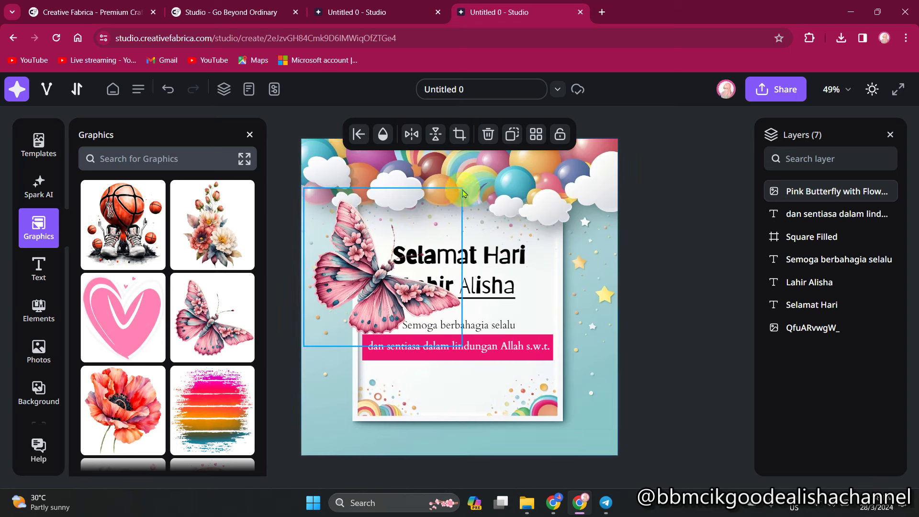
{"action": "left_click", "coordinate": [446, 201]}
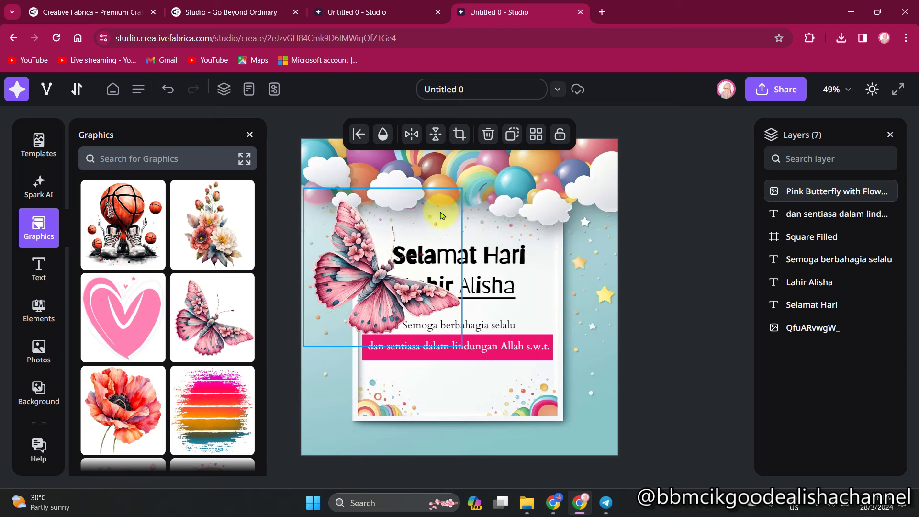
{"action": "left_click_drag", "start_coordinate": [441, 215], "coordinate": [590, 433]}
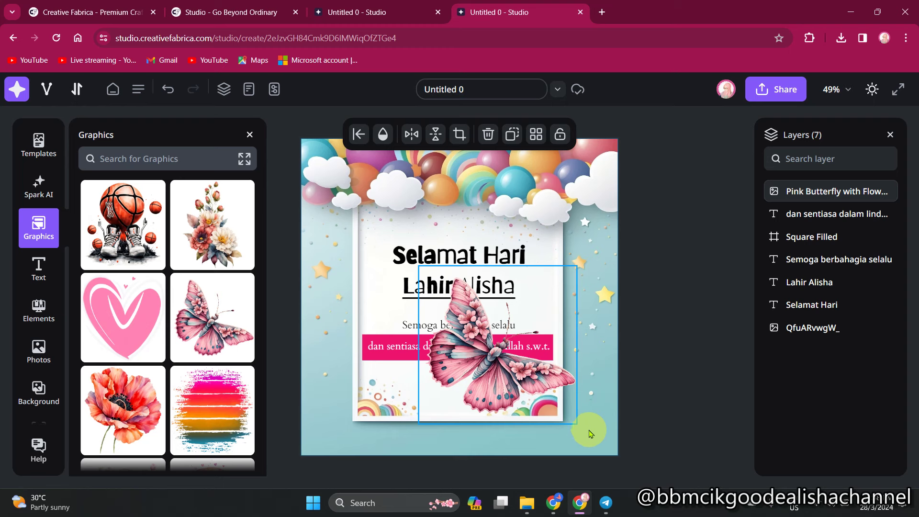
{"action": "left_click", "coordinate": [665, 327]}
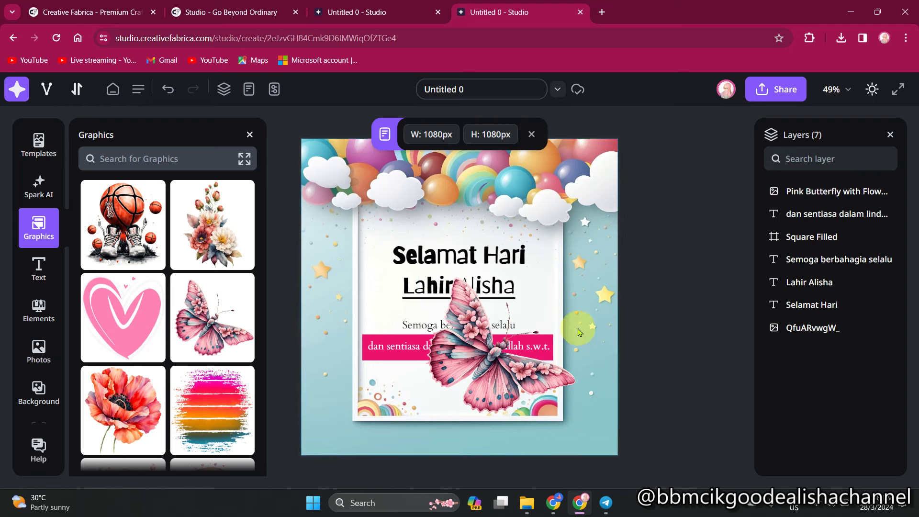
{"action": "left_click", "coordinate": [551, 292]}
{"action": "left_click_drag", "start_coordinate": [577, 266], "coordinate": [480, 363]}
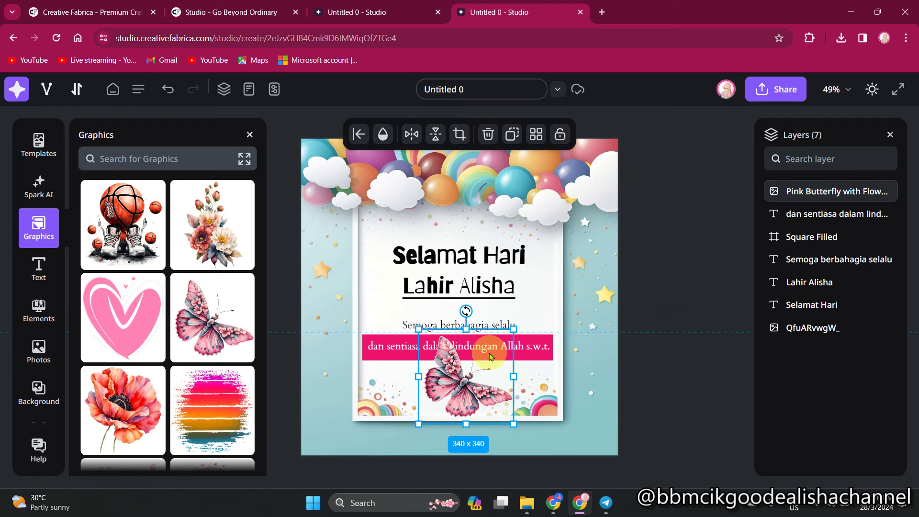
{"action": "left_click_drag", "start_coordinate": [446, 412], "coordinate": [456, 409]}
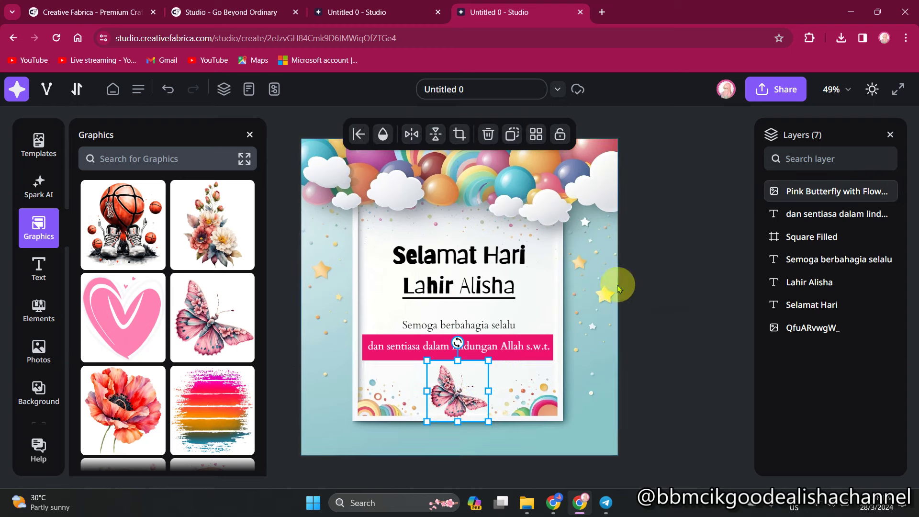
{"action": "left_click", "coordinate": [683, 260]}
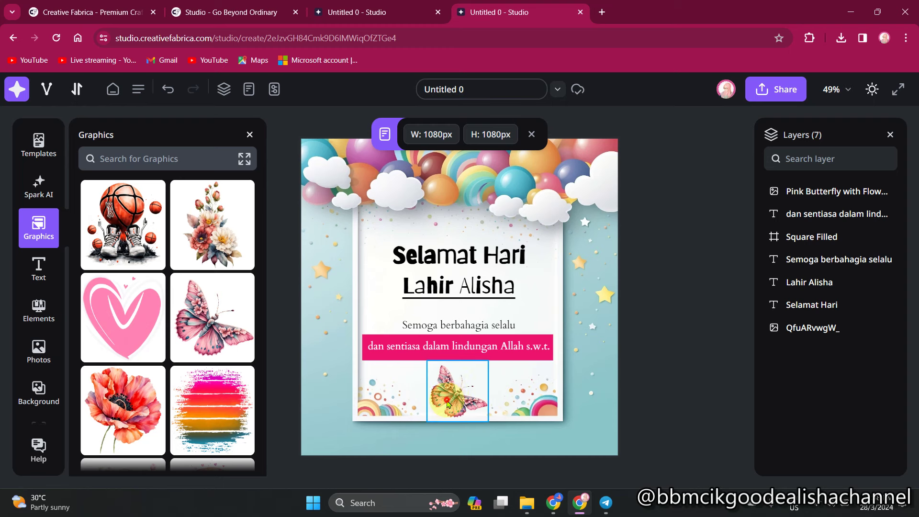
Tilt the butterfly and place it beside 'Hari' in the 'Selamat Hari' title.
{"action": "left_click_drag", "start_coordinate": [457, 390], "coordinate": [377, 266]}
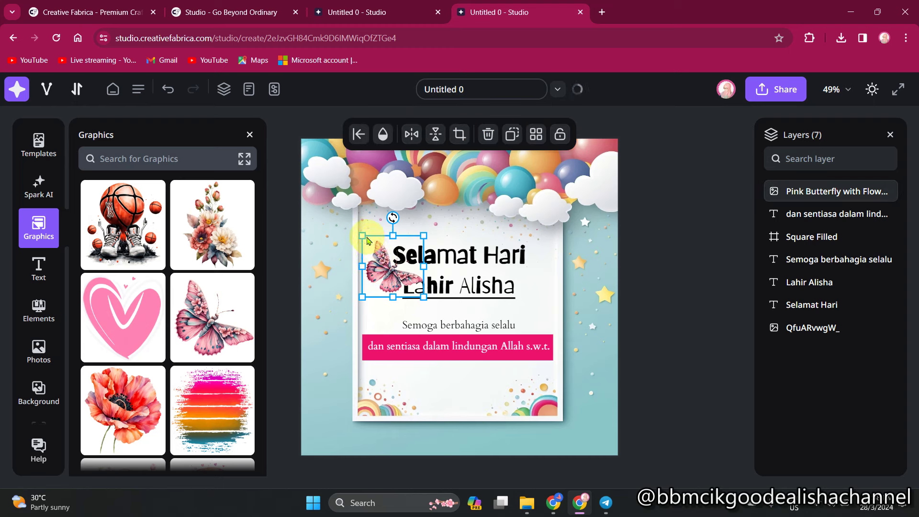
{"action": "left_click_drag", "start_coordinate": [392, 217], "coordinate": [425, 227]}
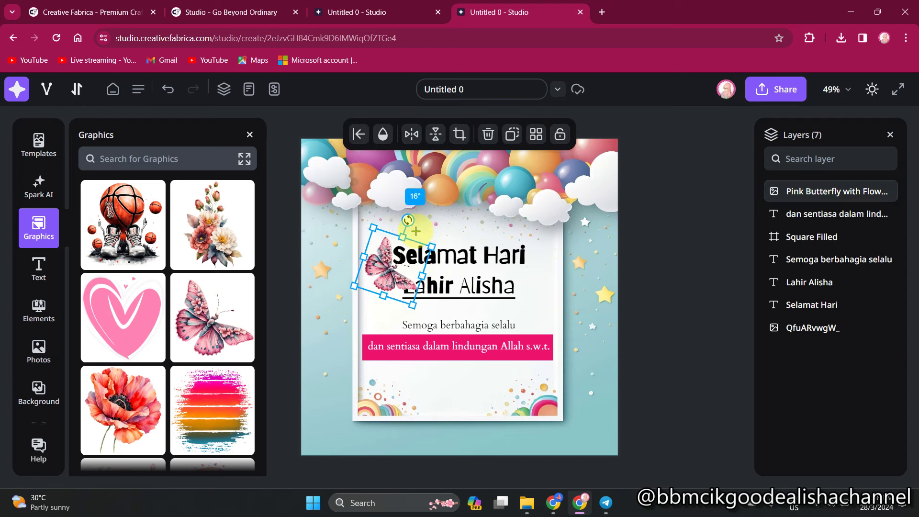
{"action": "left_click_drag", "start_coordinate": [378, 260], "coordinate": [368, 253]}
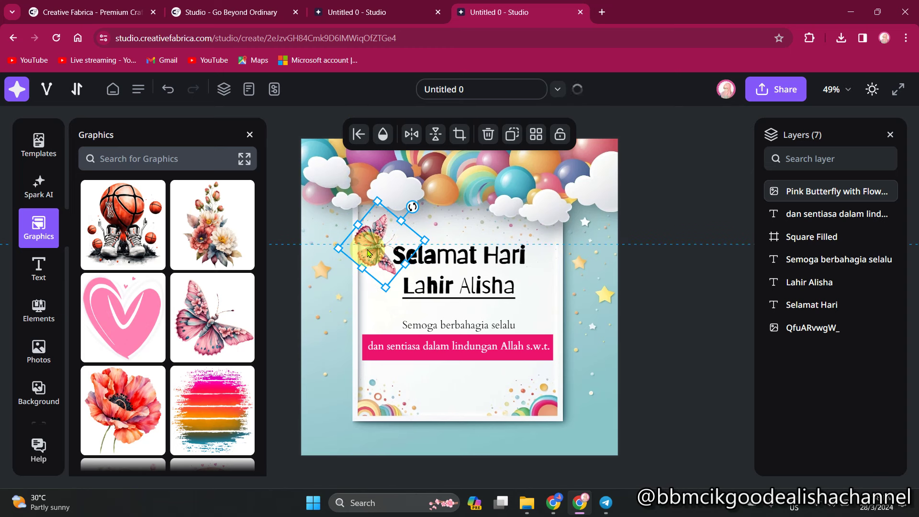
{"action": "left_click_drag", "start_coordinate": [411, 207], "coordinate": [362, 250]}
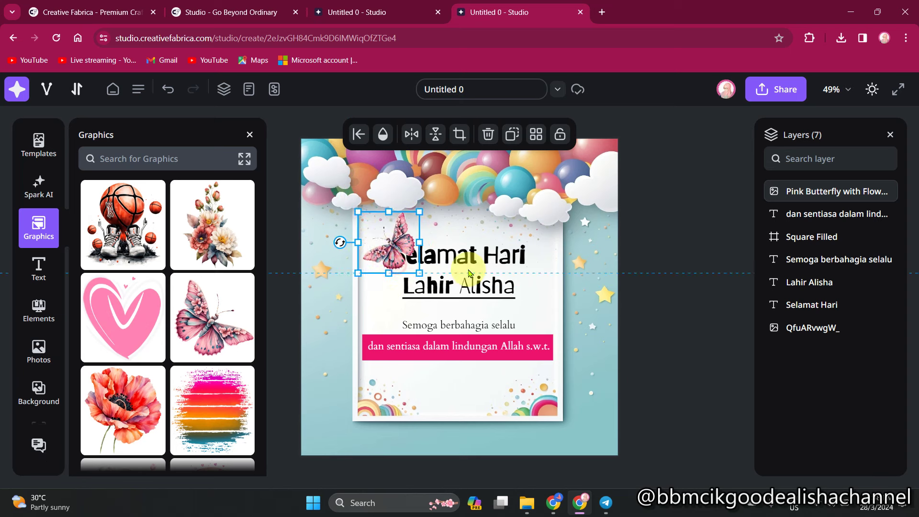
{"action": "mouse_move", "coordinate": [403, 267]}
{"action": "left_mouse_down"}
{"action": "mouse_move", "coordinate": [553, 292]}
{"action": "mouse_move", "coordinate": [565, 284]}
{"action": "left_mouse_up"}
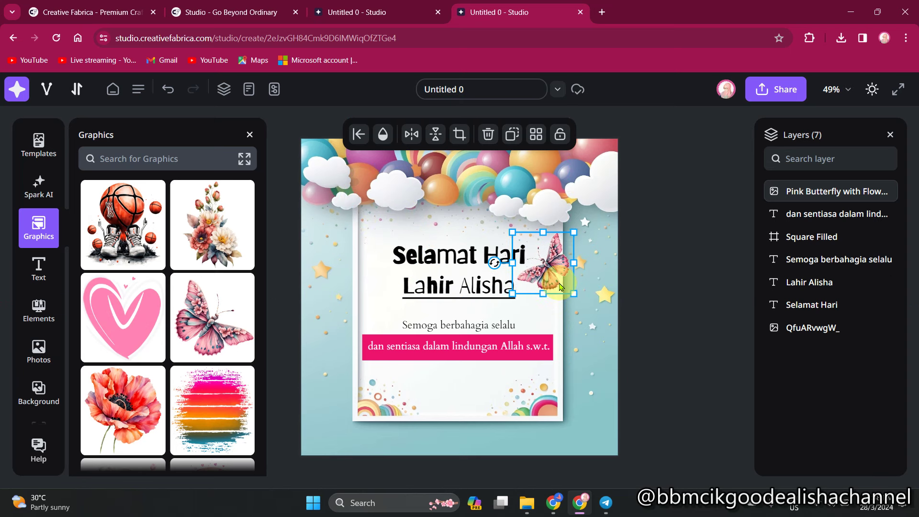
{"action": "left_click", "coordinate": [678, 248]}
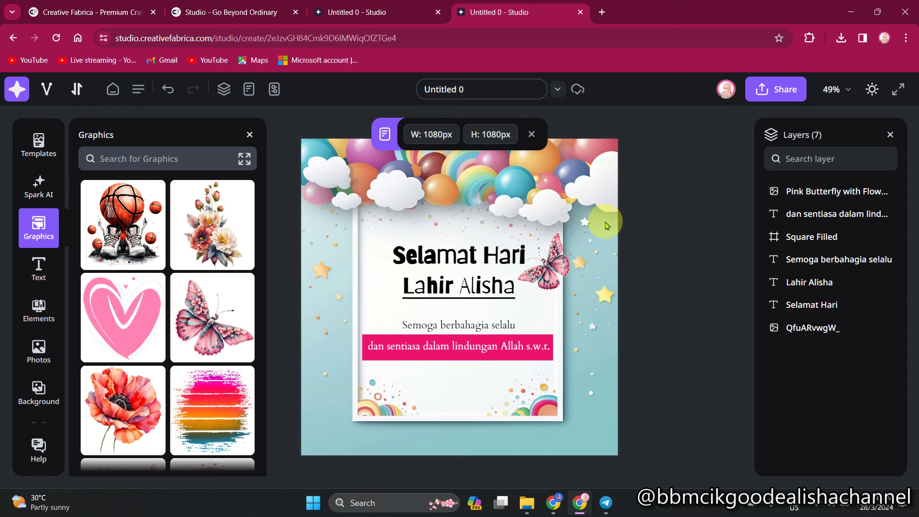
Download the card as a PNG (Untitled 0 (1).png), then select the design title for renaming.
{"action": "left_click", "coordinate": [783, 92]}
{"action": "left_click", "coordinate": [502, 289]}
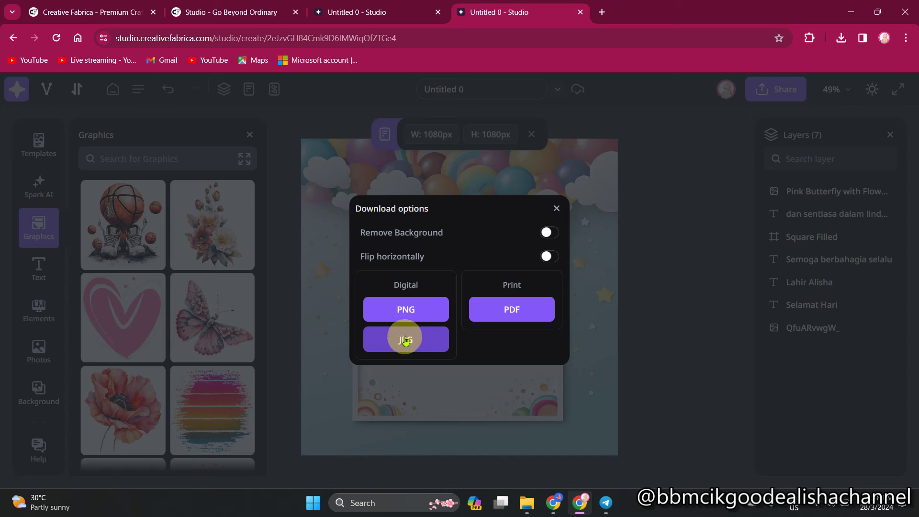
{"action": "left_click", "coordinate": [405, 309]}
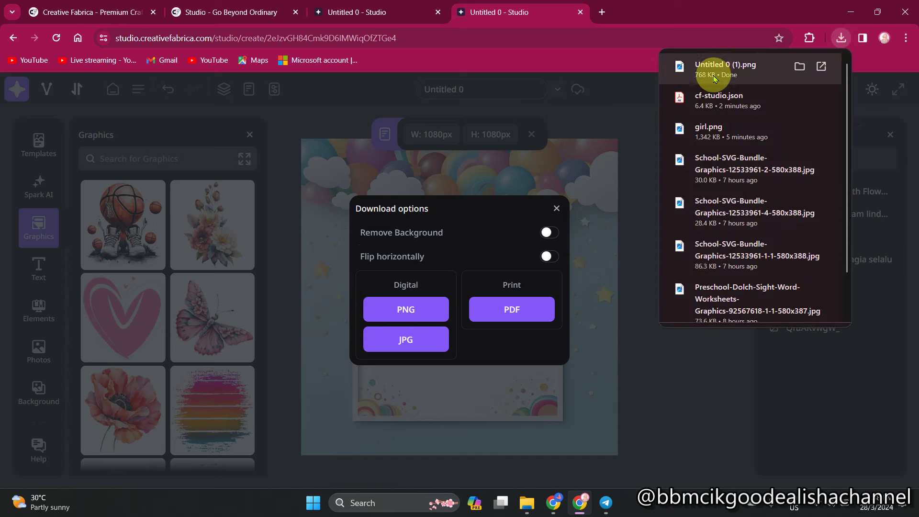
{"action": "left_click", "coordinate": [556, 209]}
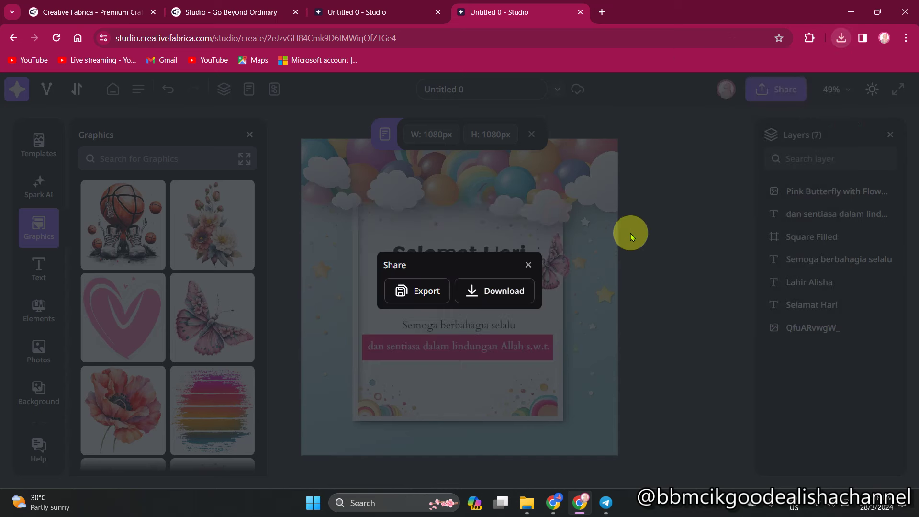
{"action": "left_click", "coordinate": [632, 231]}
{"action": "left_click_drag", "start_coordinate": [478, 91], "coordinate": [356, 123]}
{"action": "type", "text": "Kad Hari Lahir"}
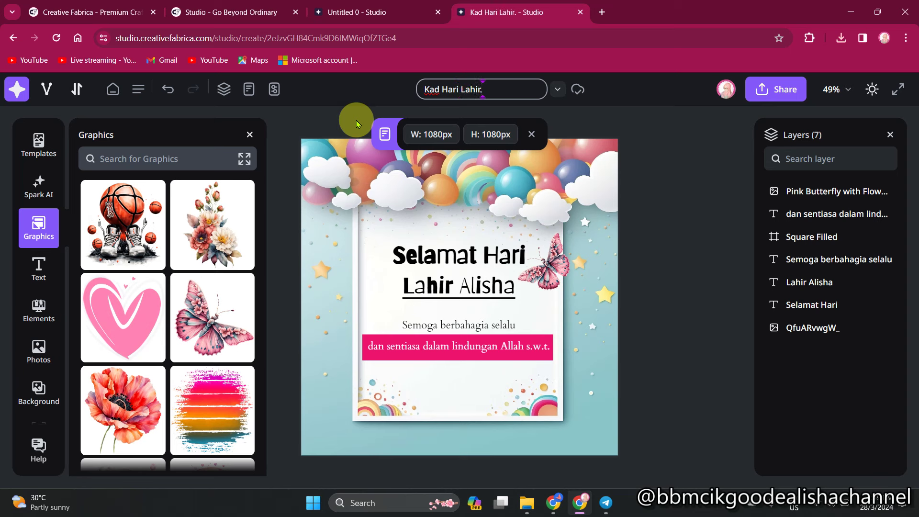
Confirm the title 'Kad Hari Lahir', re-download as Kad Hari Lahir.png, and close the Graphics library.
{"action": "left_click", "coordinate": [611, 201]}
{"action": "left_click", "coordinate": [671, 218]}
{"action": "left_click", "coordinate": [785, 92]}
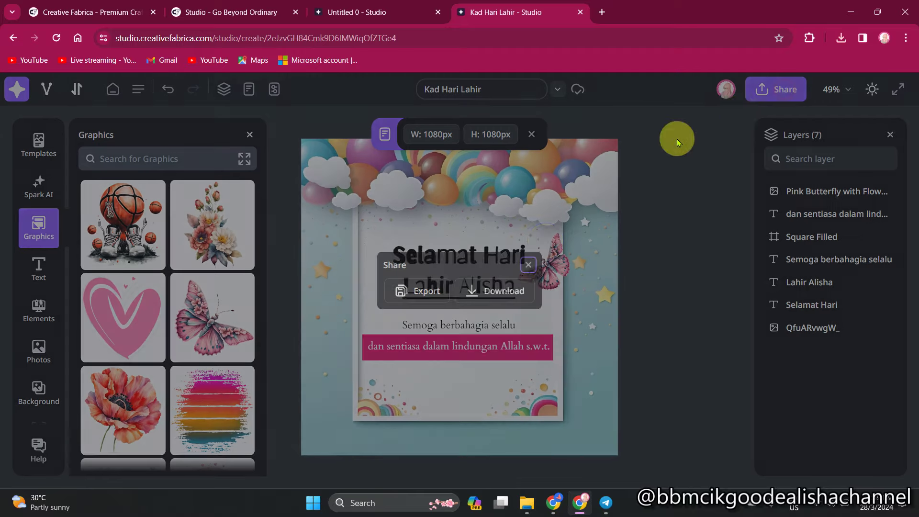
{"action": "left_click", "coordinate": [486, 297]}
{"action": "left_click", "coordinate": [402, 311]}
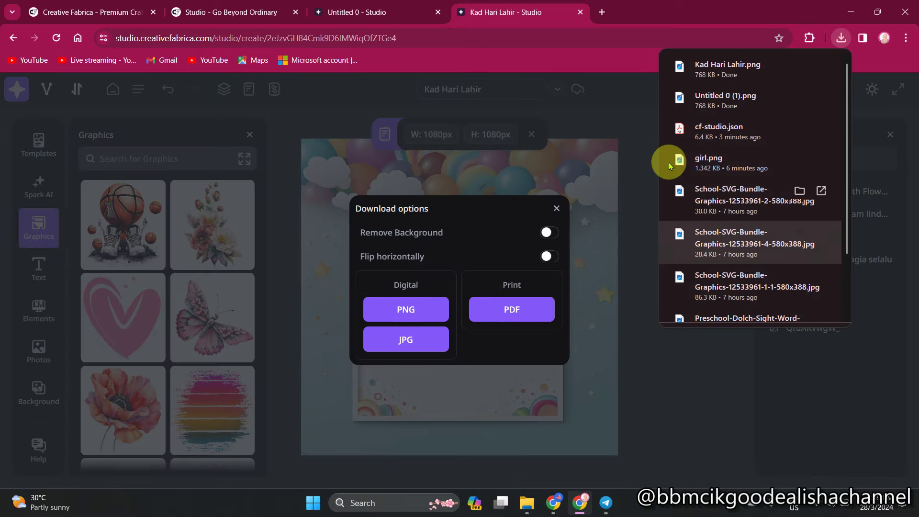
{"action": "left_click", "coordinate": [633, 110]}
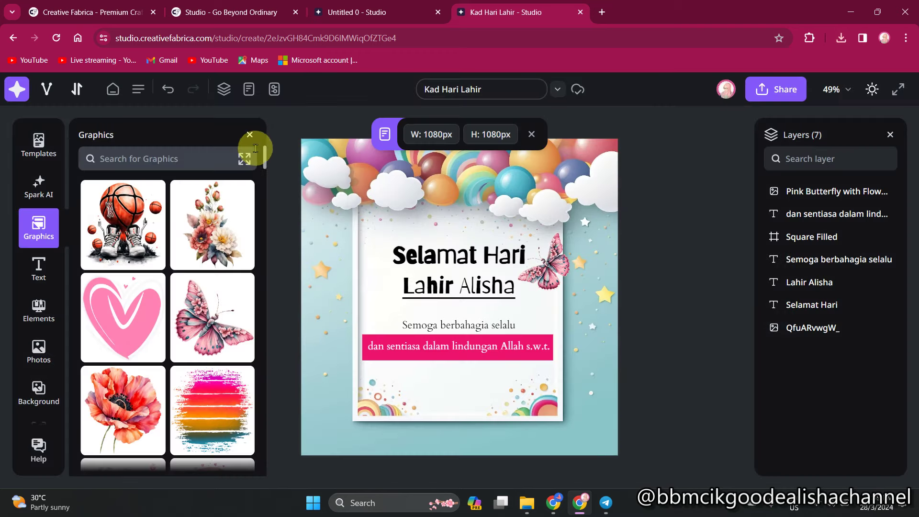
{"action": "left_click", "coordinate": [250, 135]}
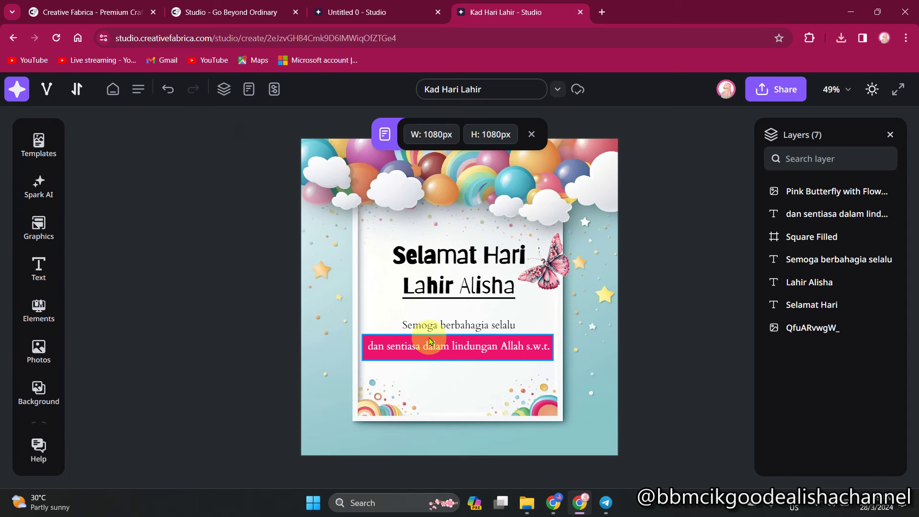